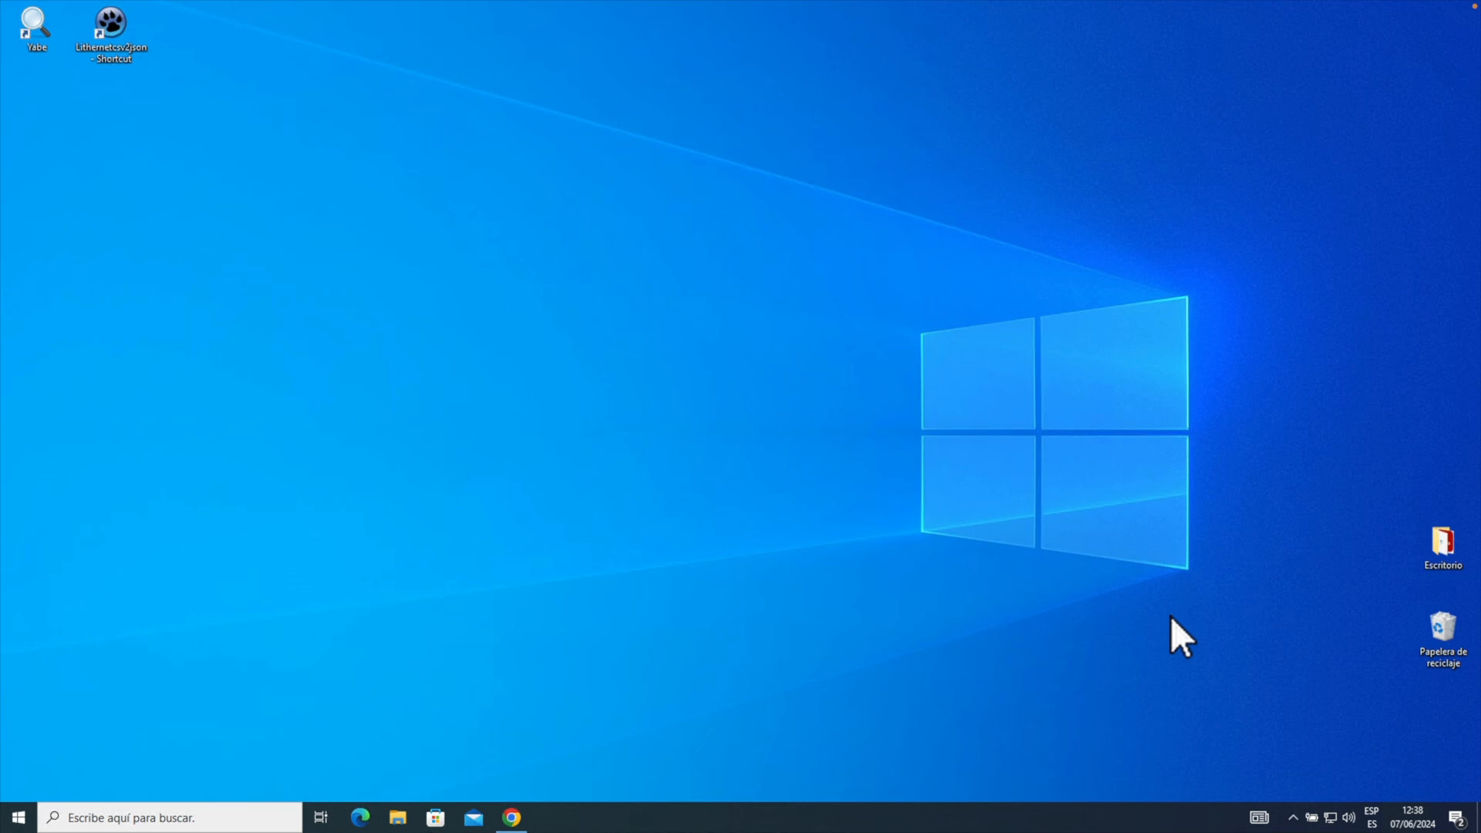
Bring Chrome back and load the gateway login page at 172.20.21.1.
click(512, 816)
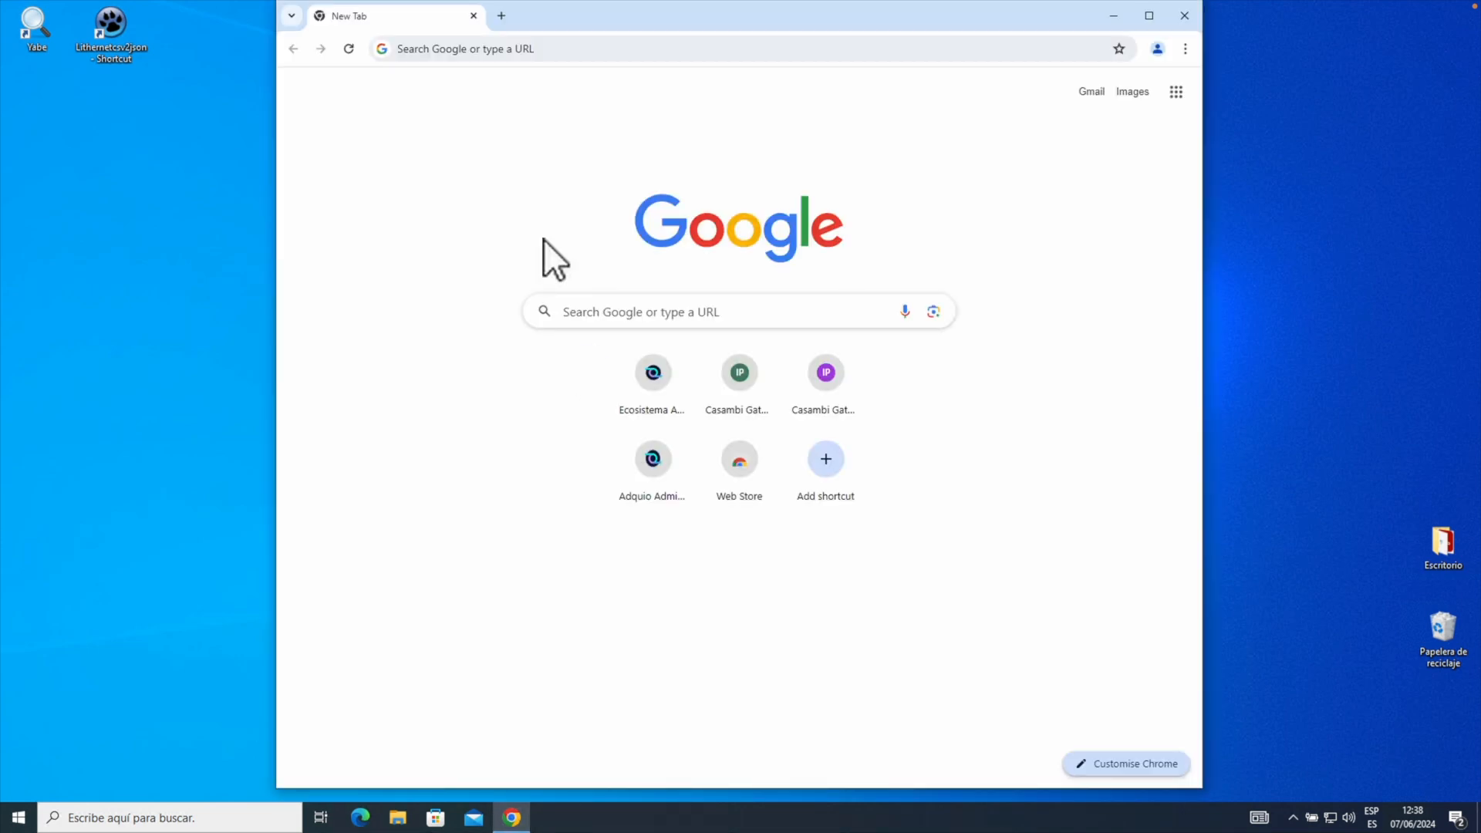
click(560, 49)
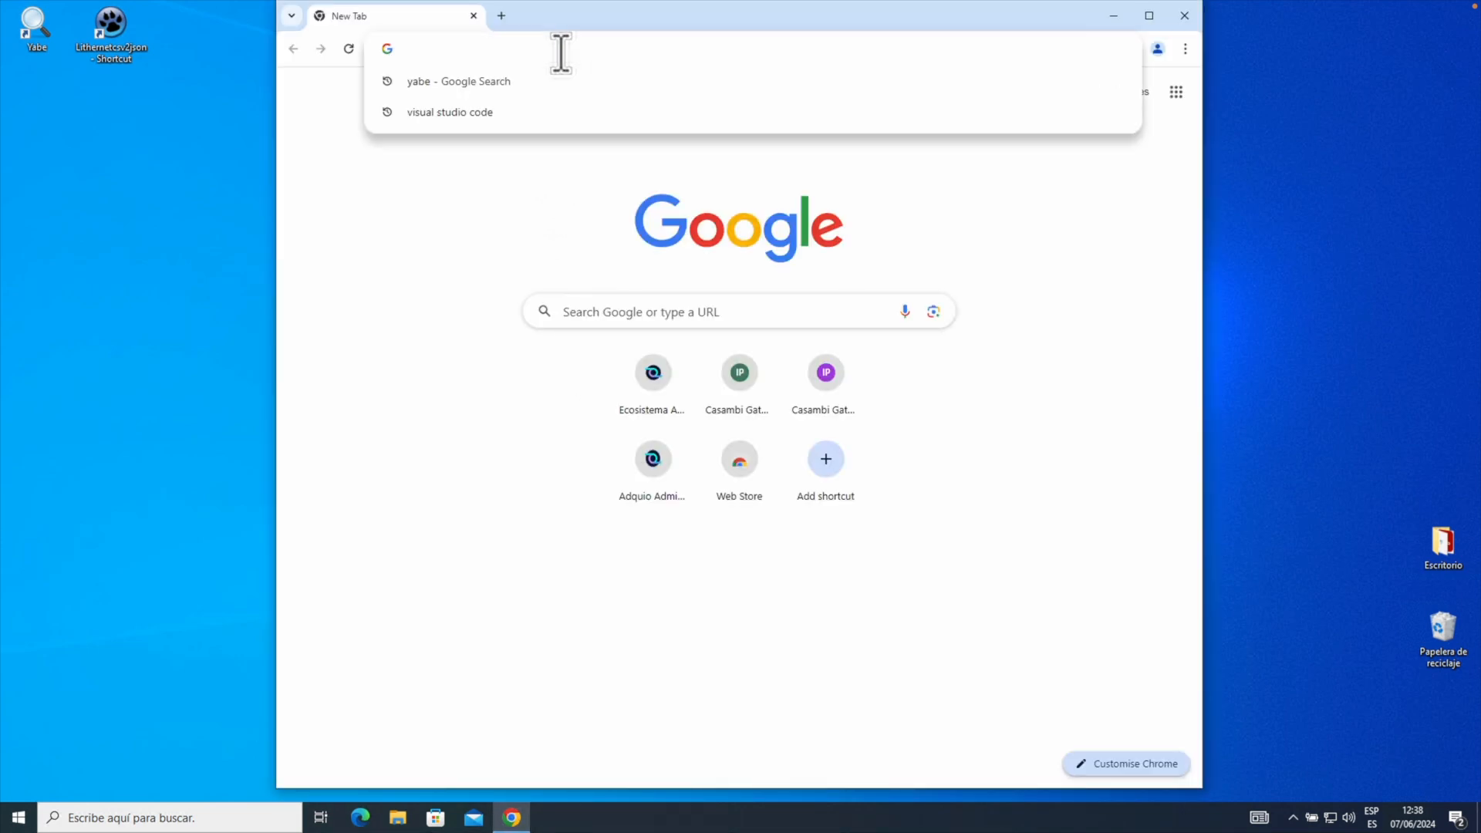
text(172.20)
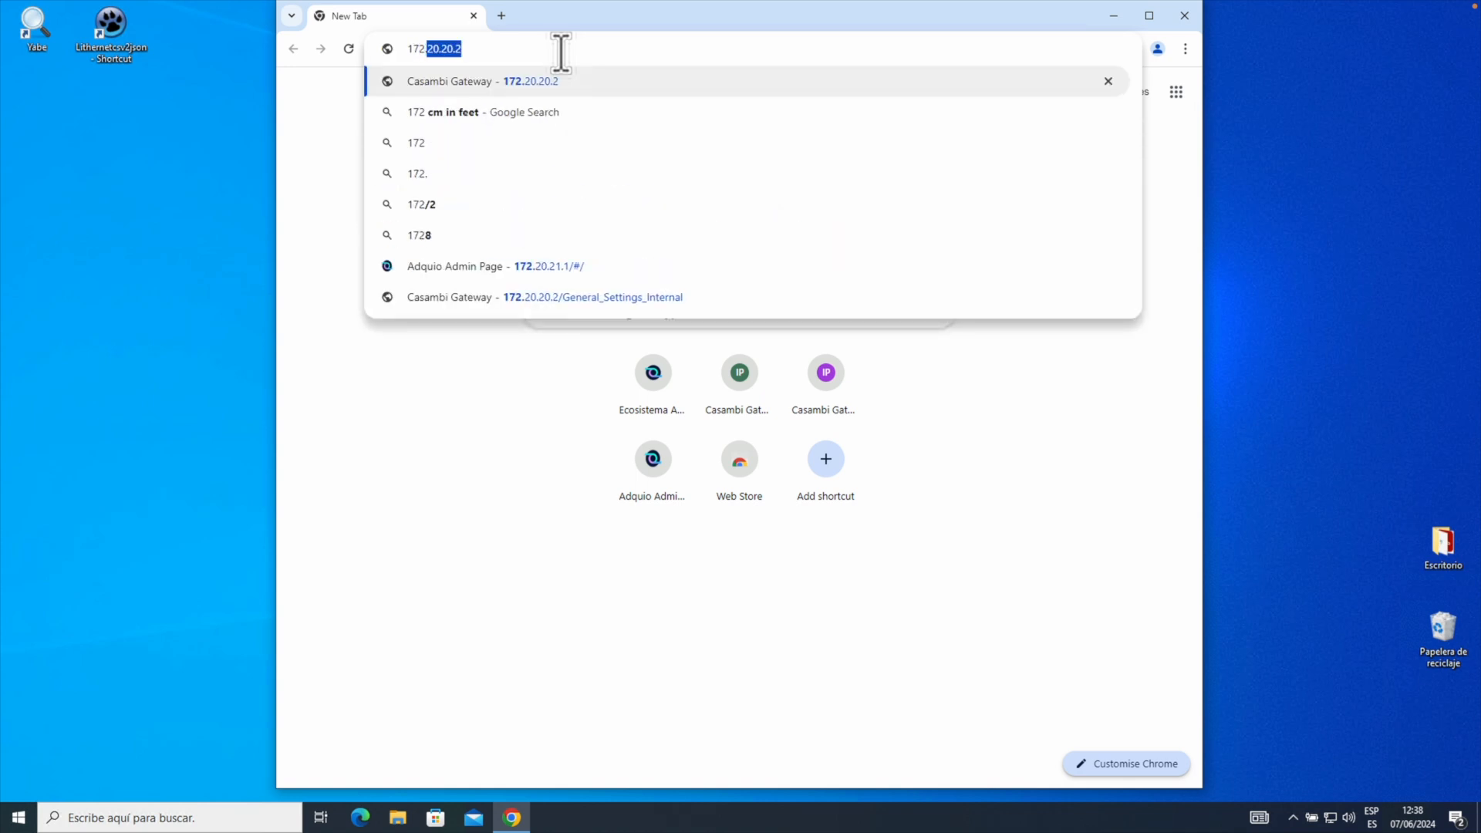
text(.21-)
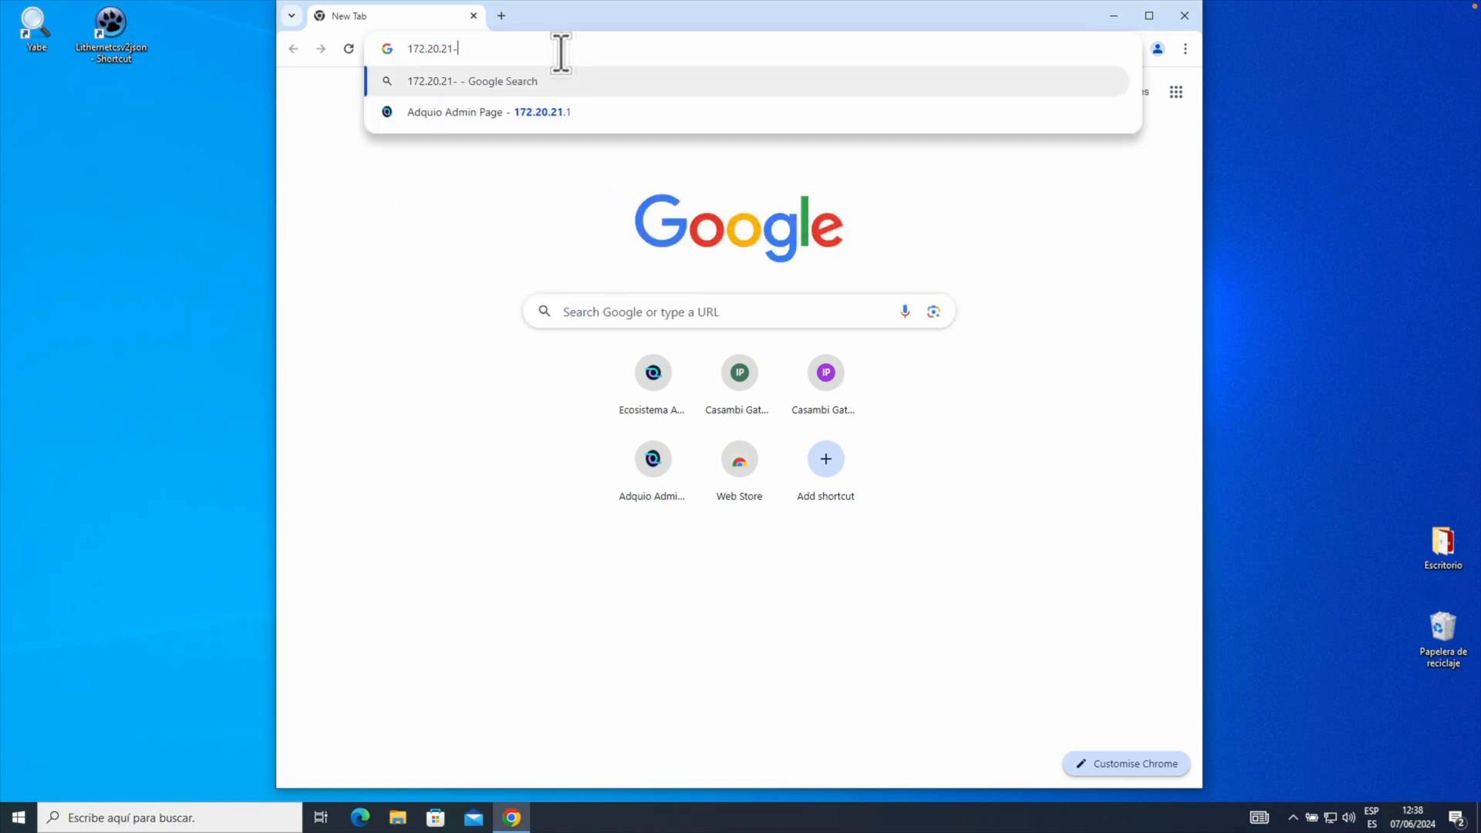
key(BackSpace)
text(.1)
key(Return)
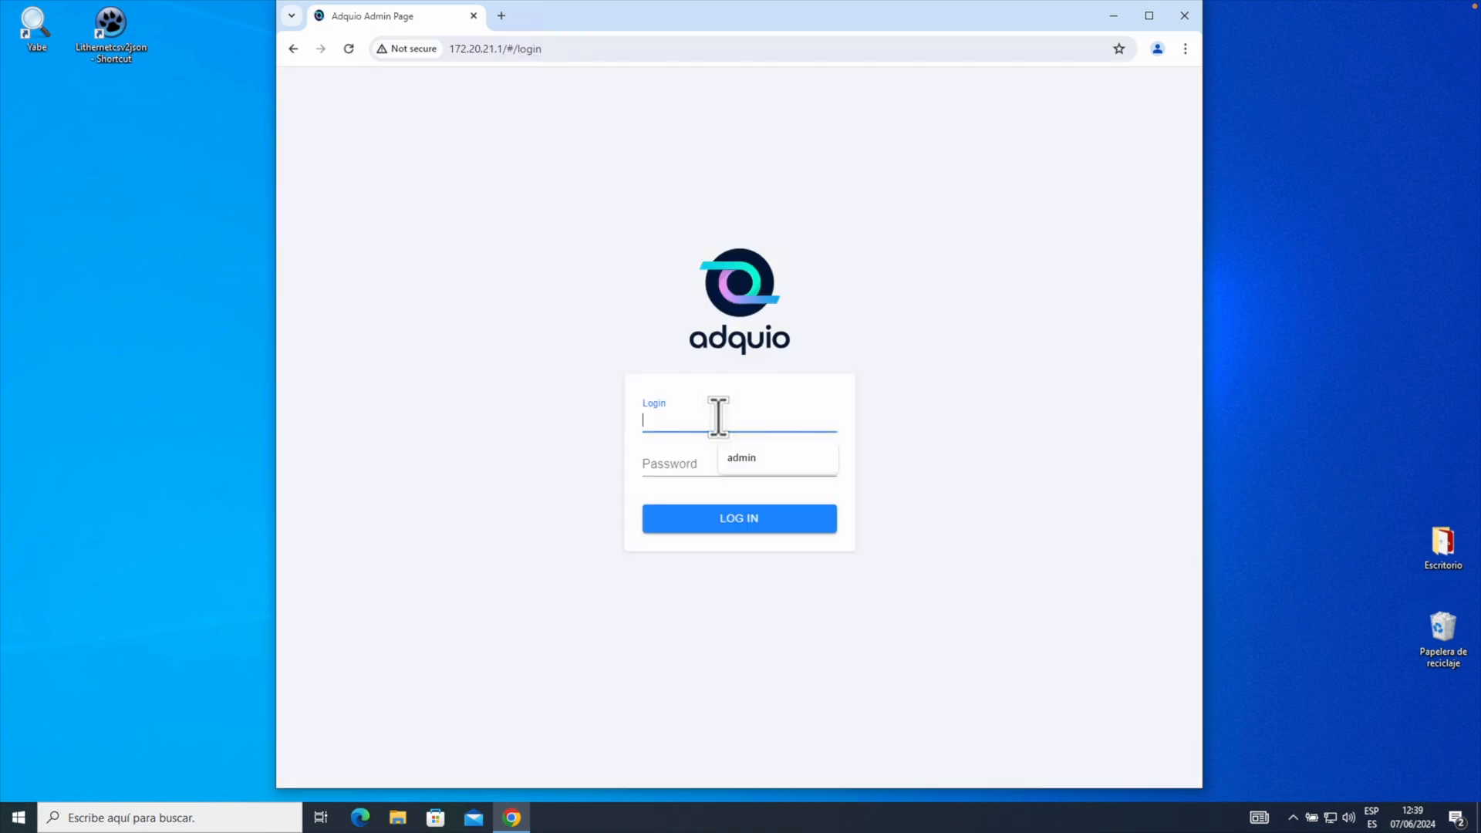
Log in as admin, declining to save the password and skipping the forced password change.
text(admin)
key(Tab)
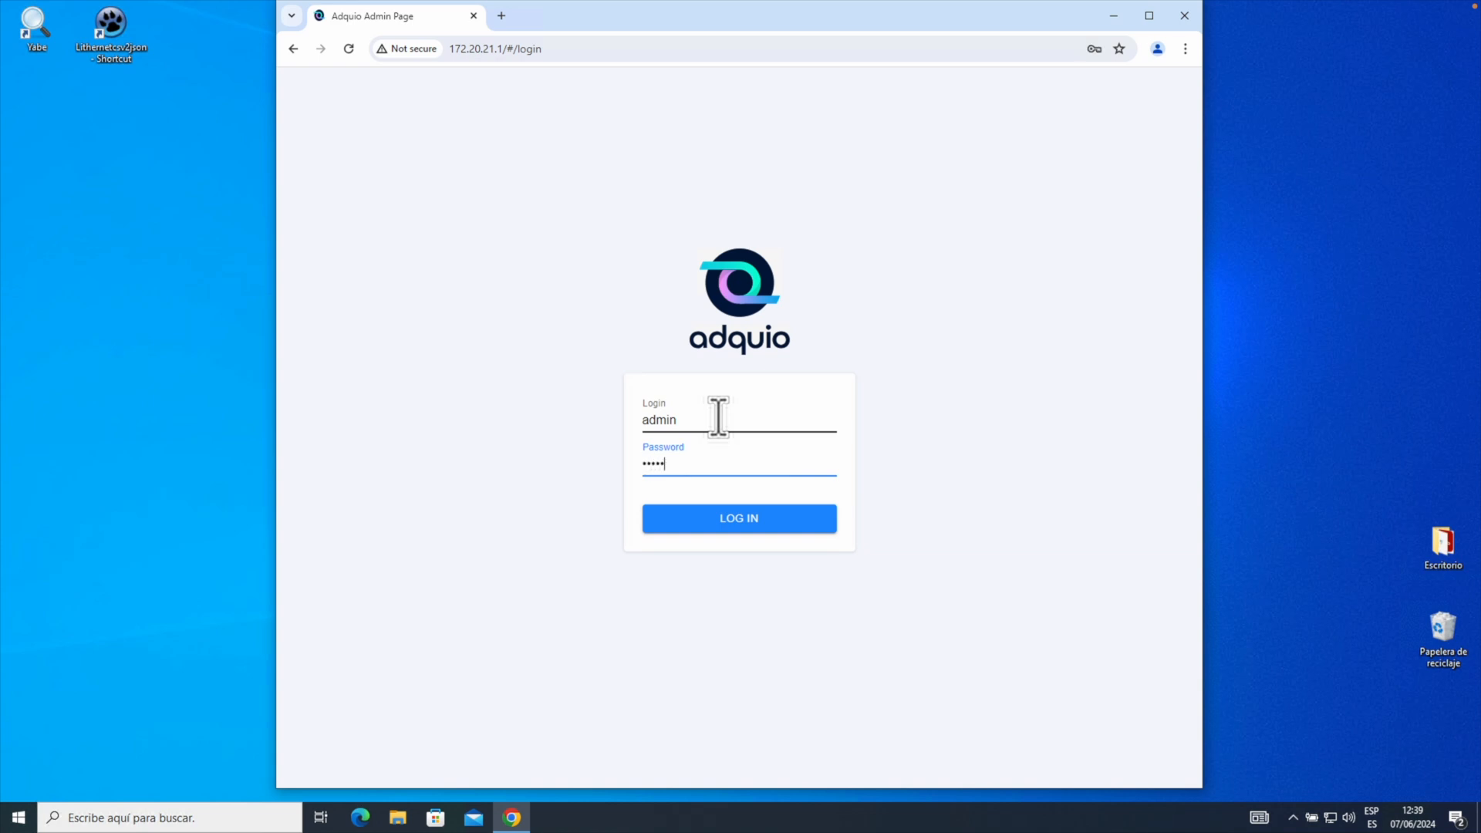
key(Return)
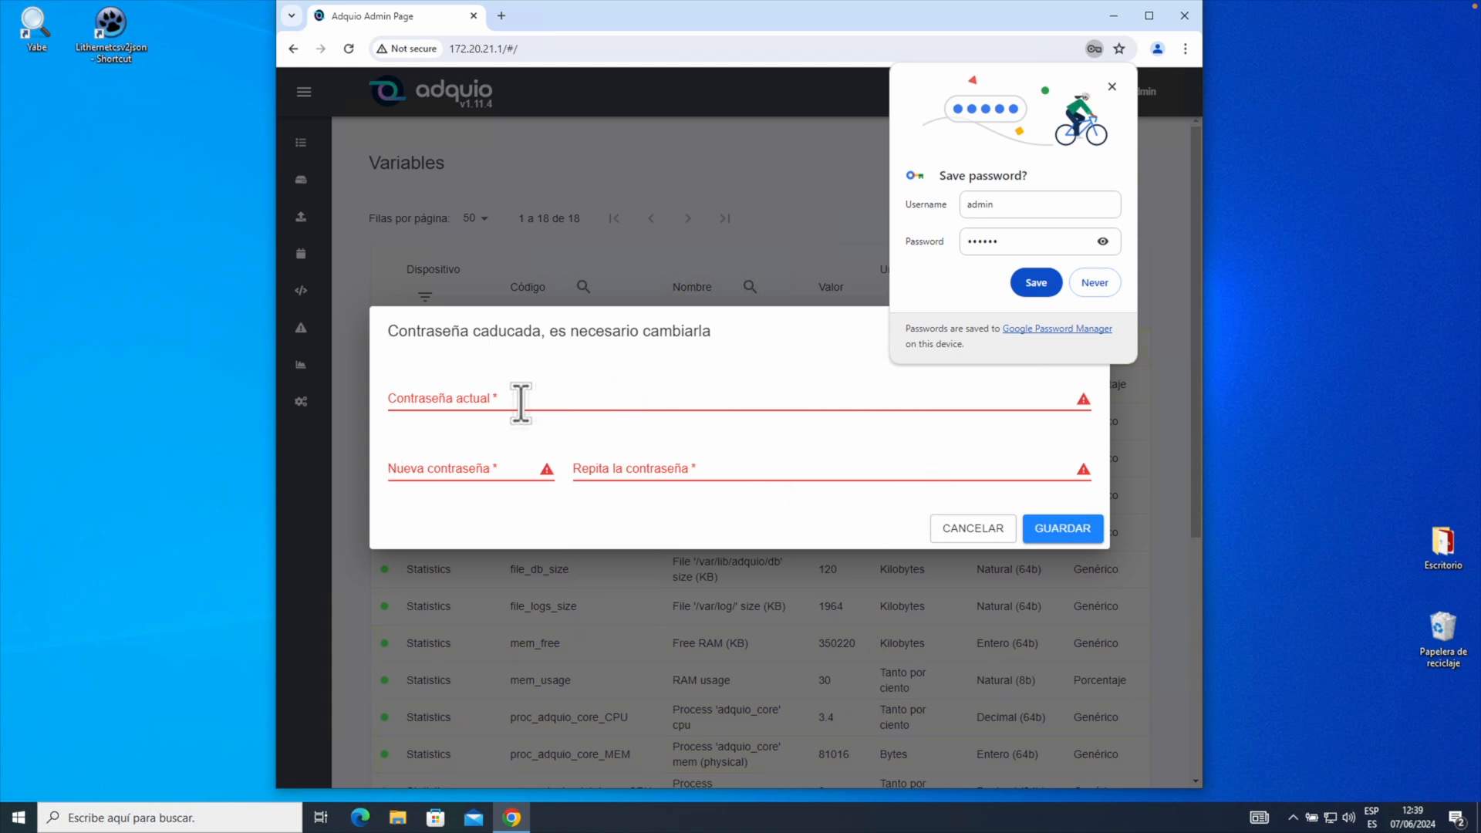
click(1111, 86)
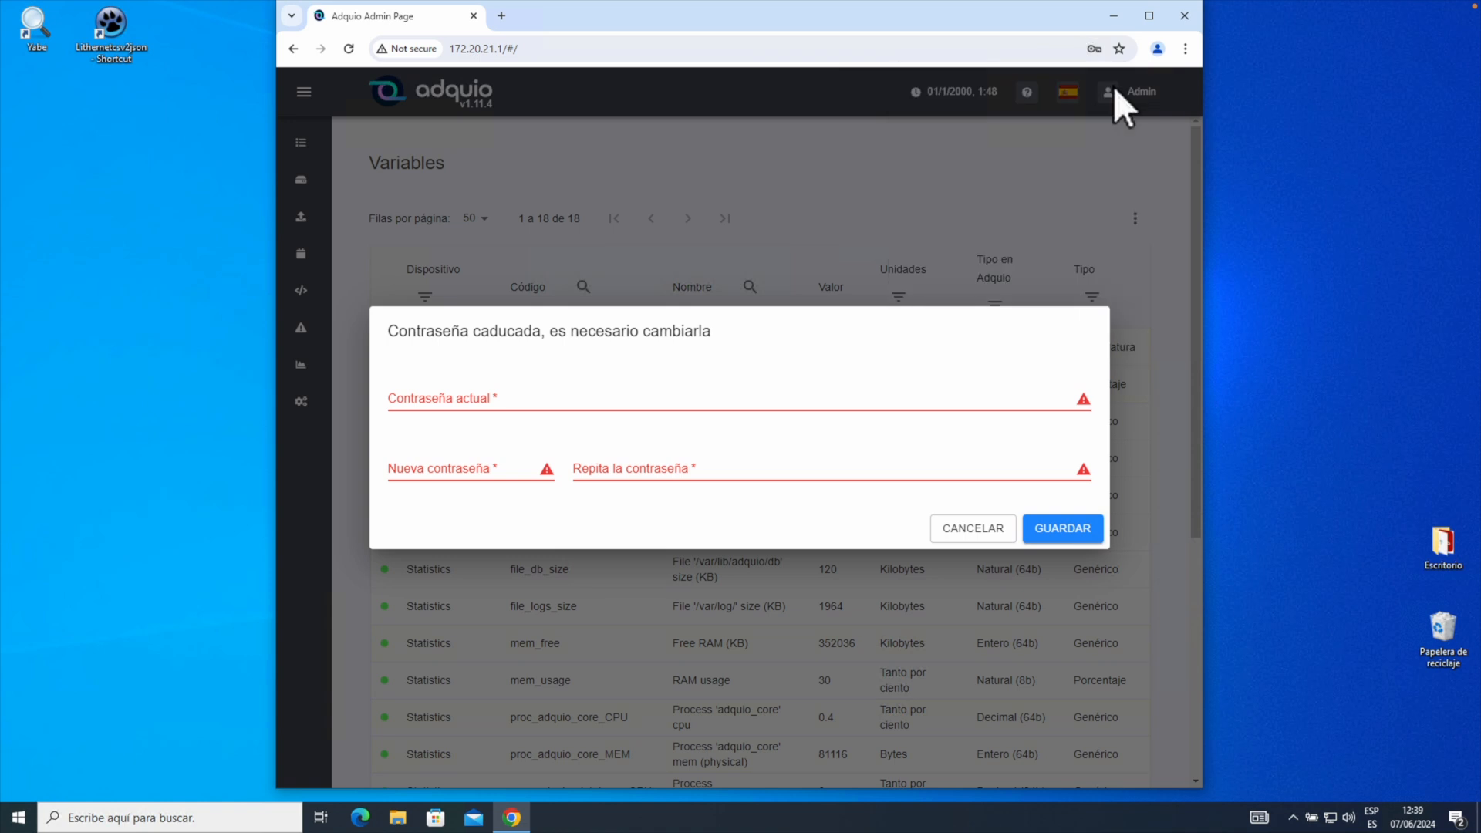
click(974, 528)
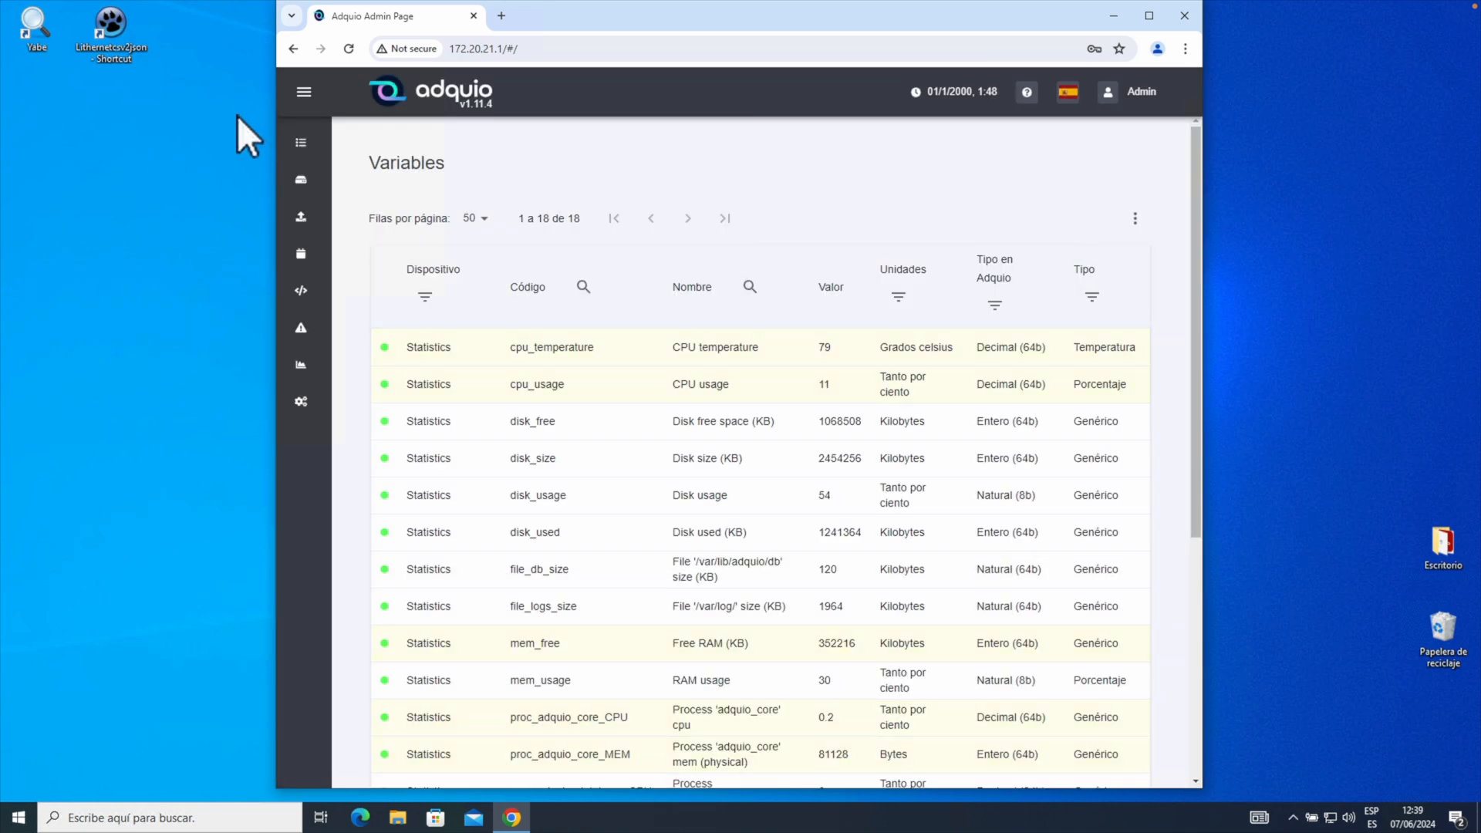
Navigate through the side menu's Dispositivos section to the Módulos page.
click(304, 93)
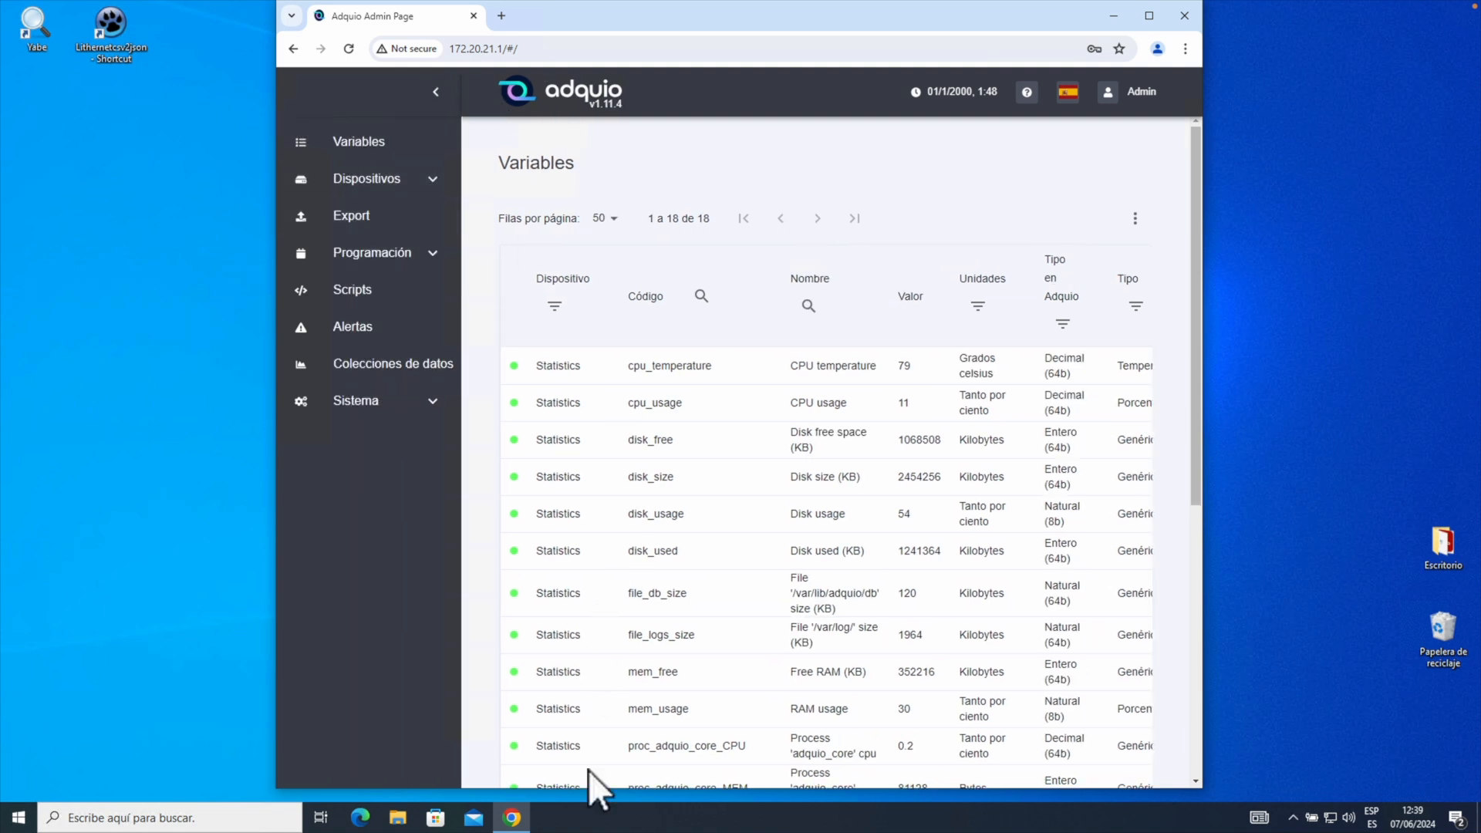
click(386, 181)
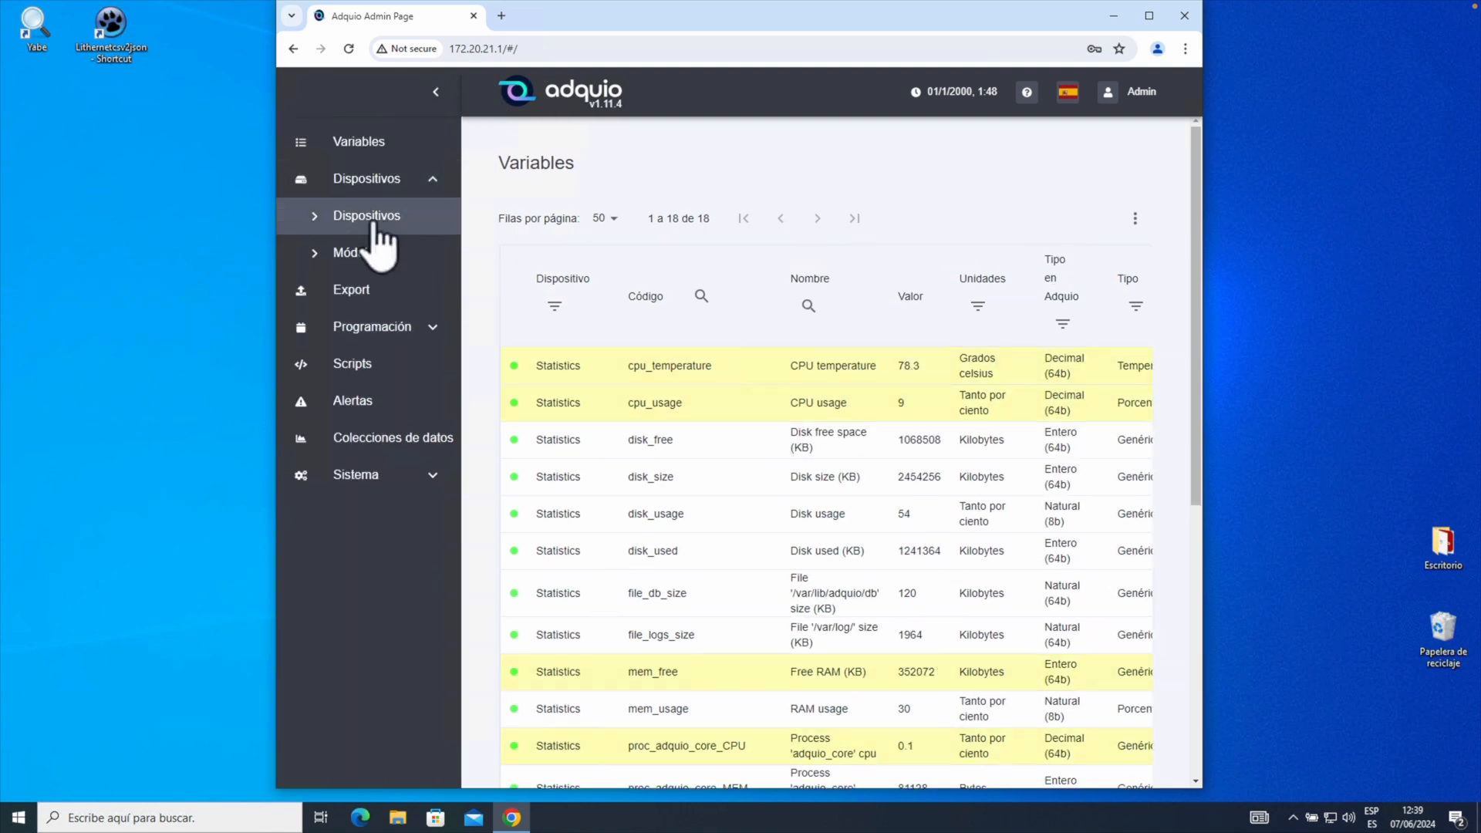
click(366, 216)
click(360, 253)
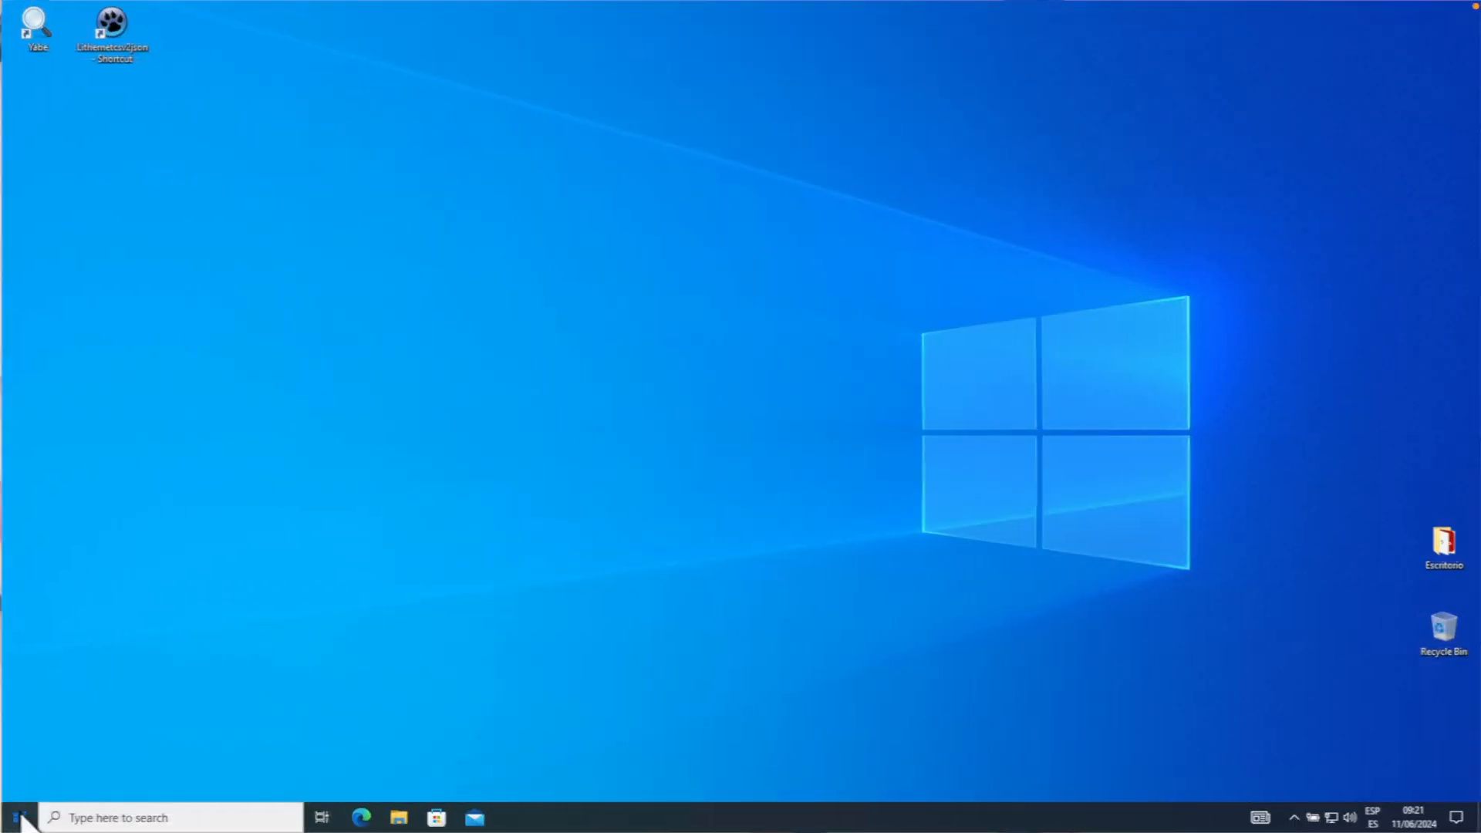
Open the Windows Start menu.
click(21, 818)
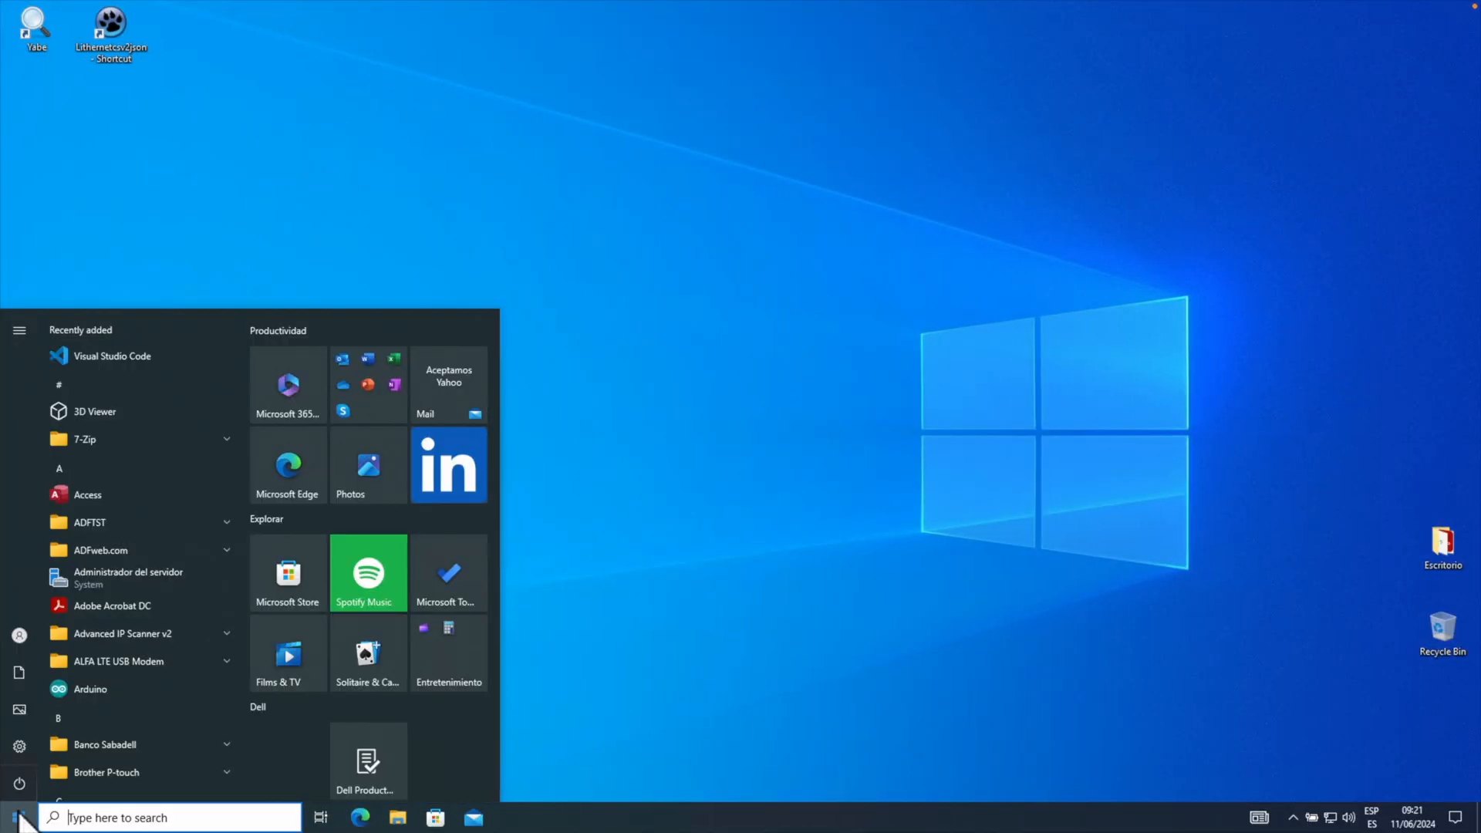
Open the Ethernet adapter's Internet Protocol Version 4 (TCP/IPv4) properties via Control Panel.
text(control)
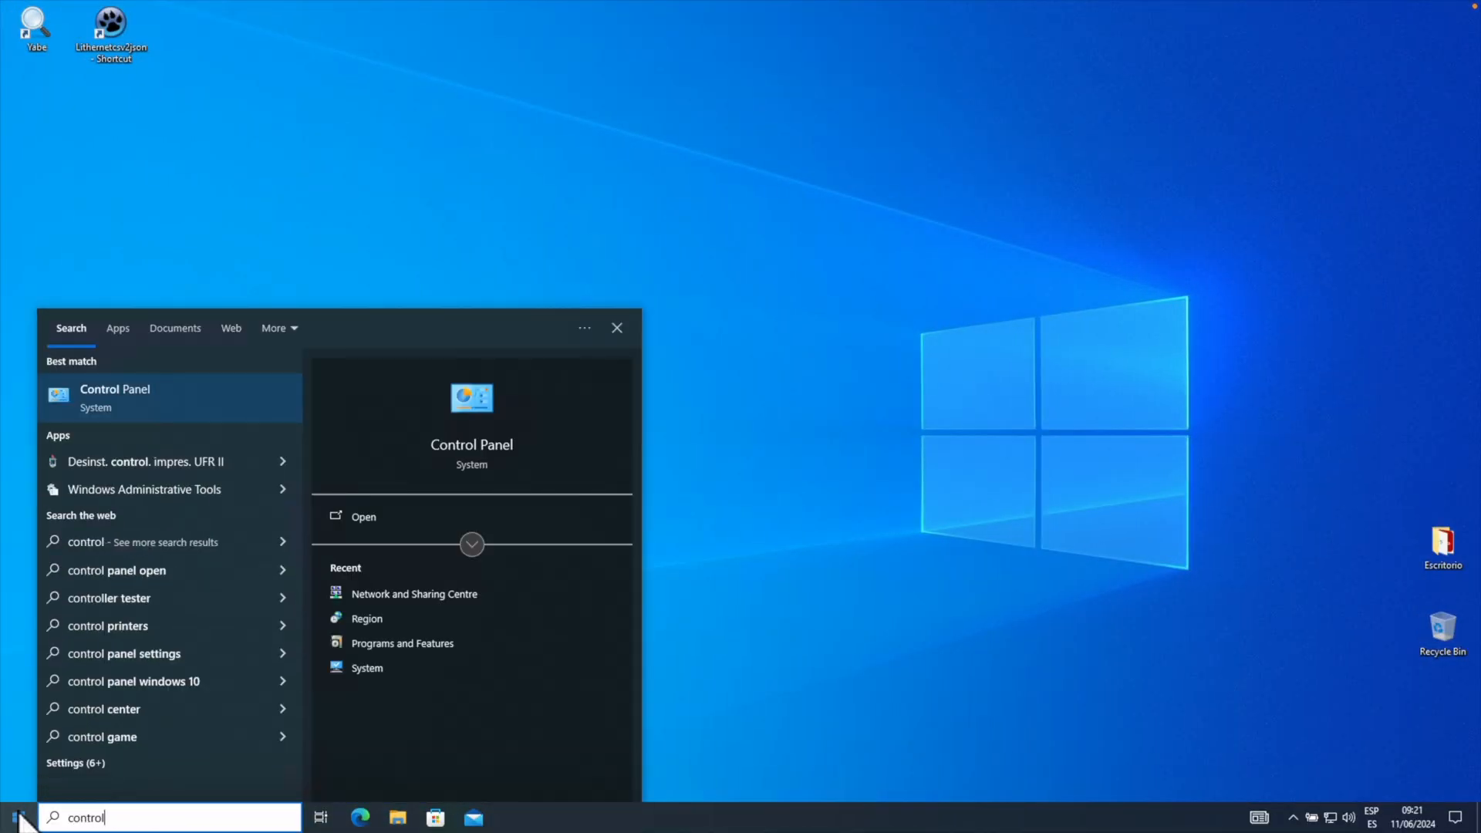
click(158, 390)
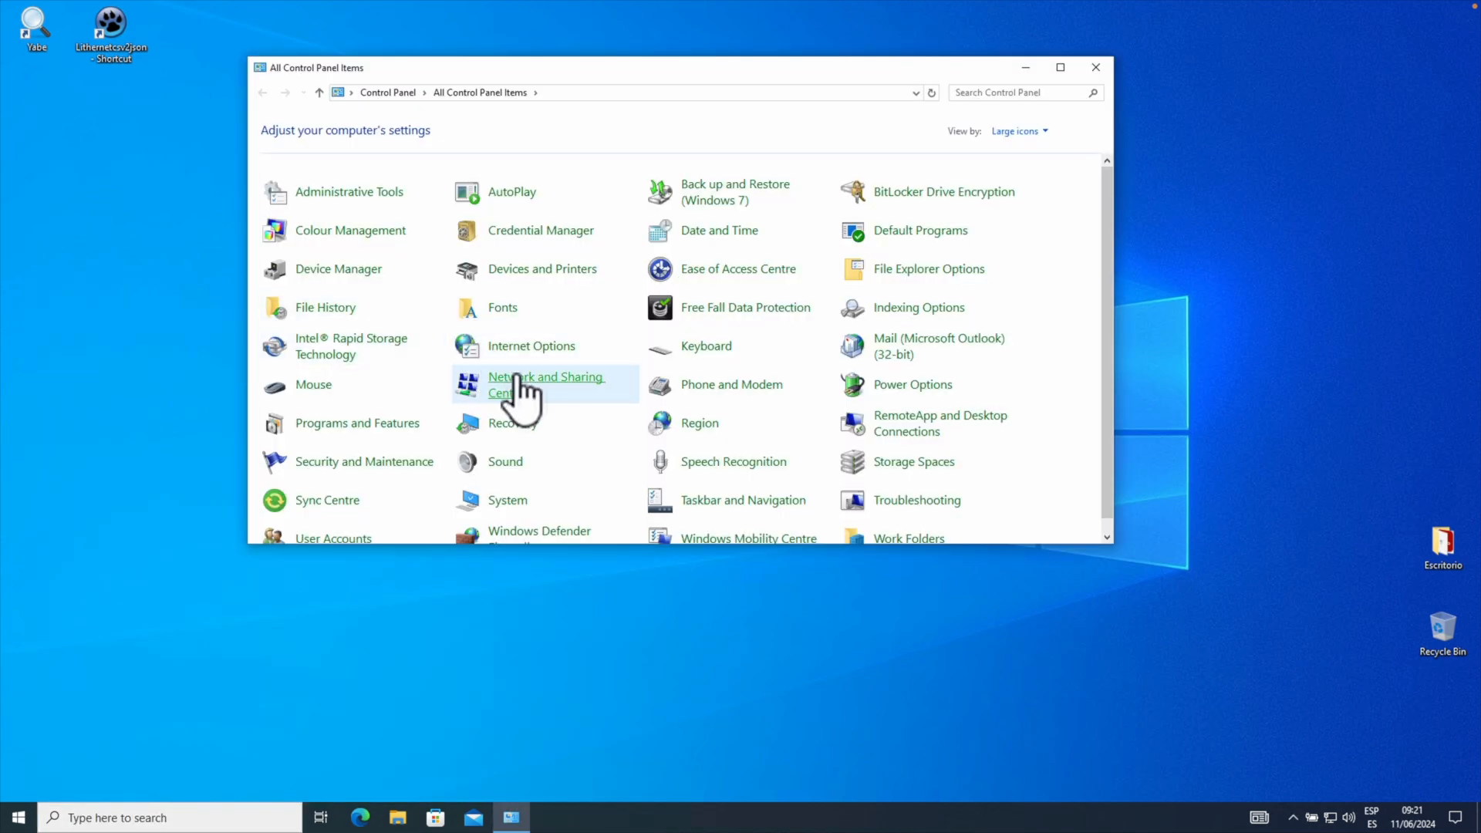
click(516, 376)
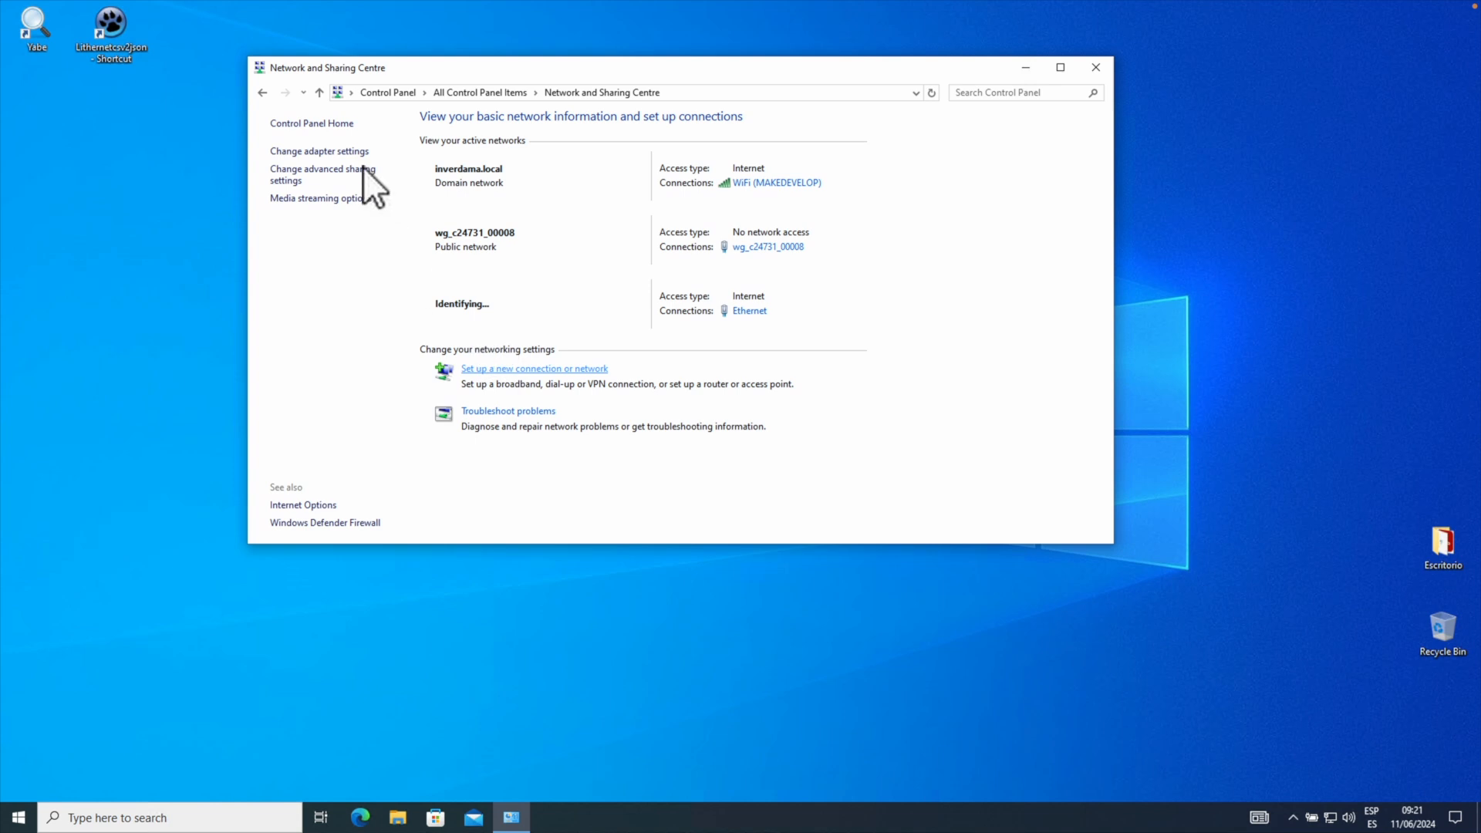
click(339, 151)
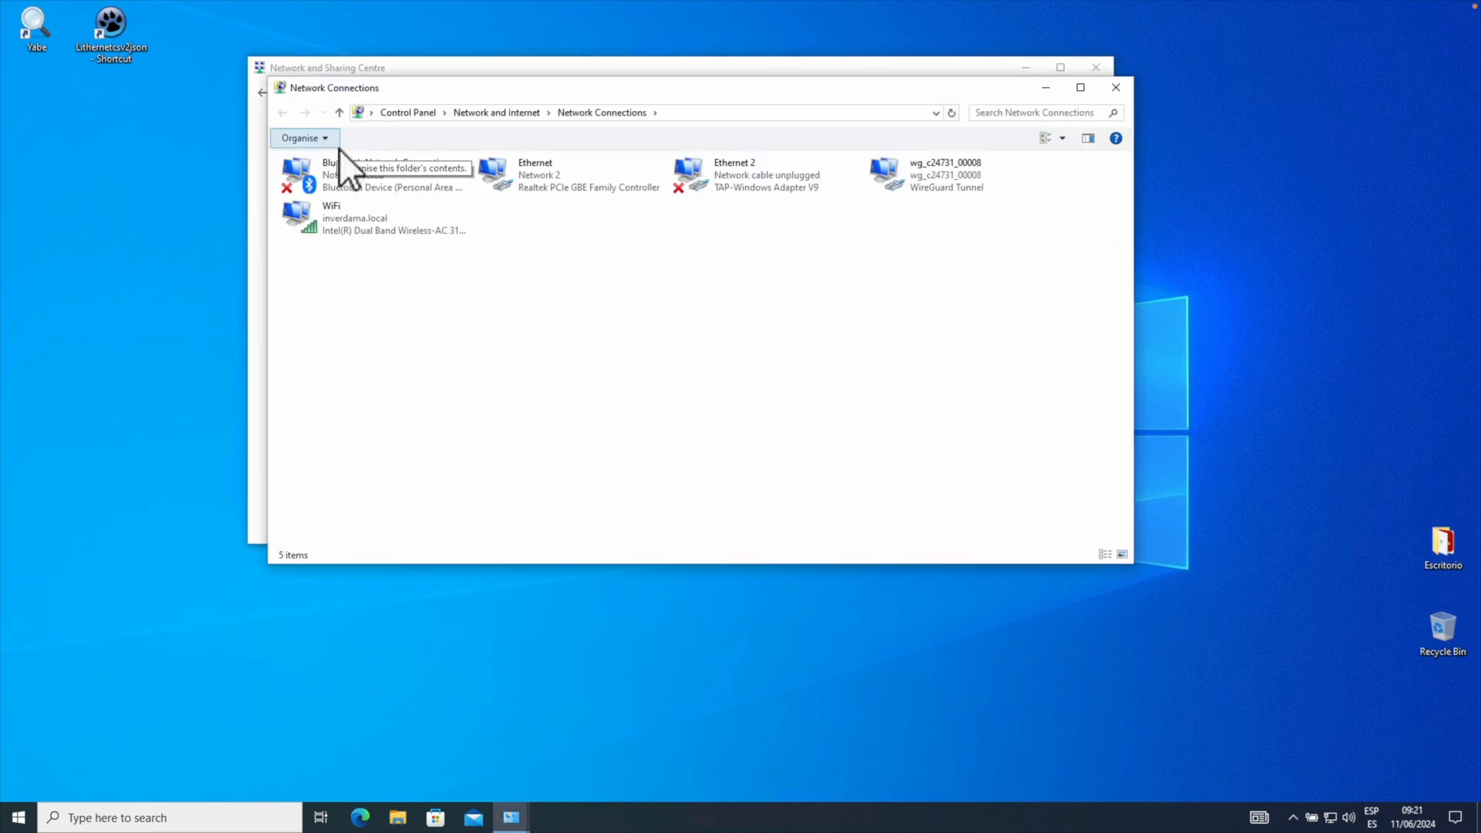
right_click(539, 175)
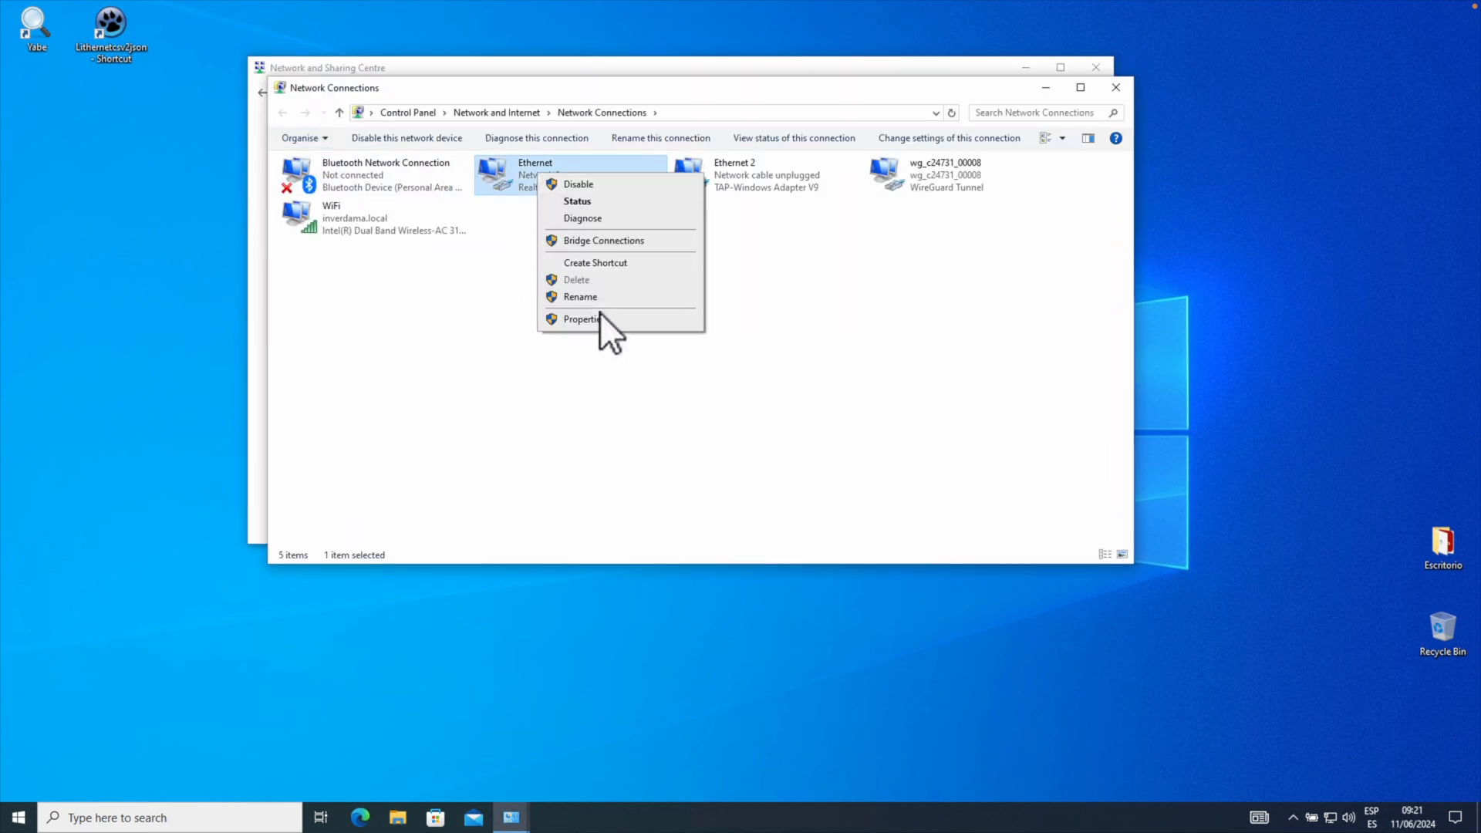
click(603, 322)
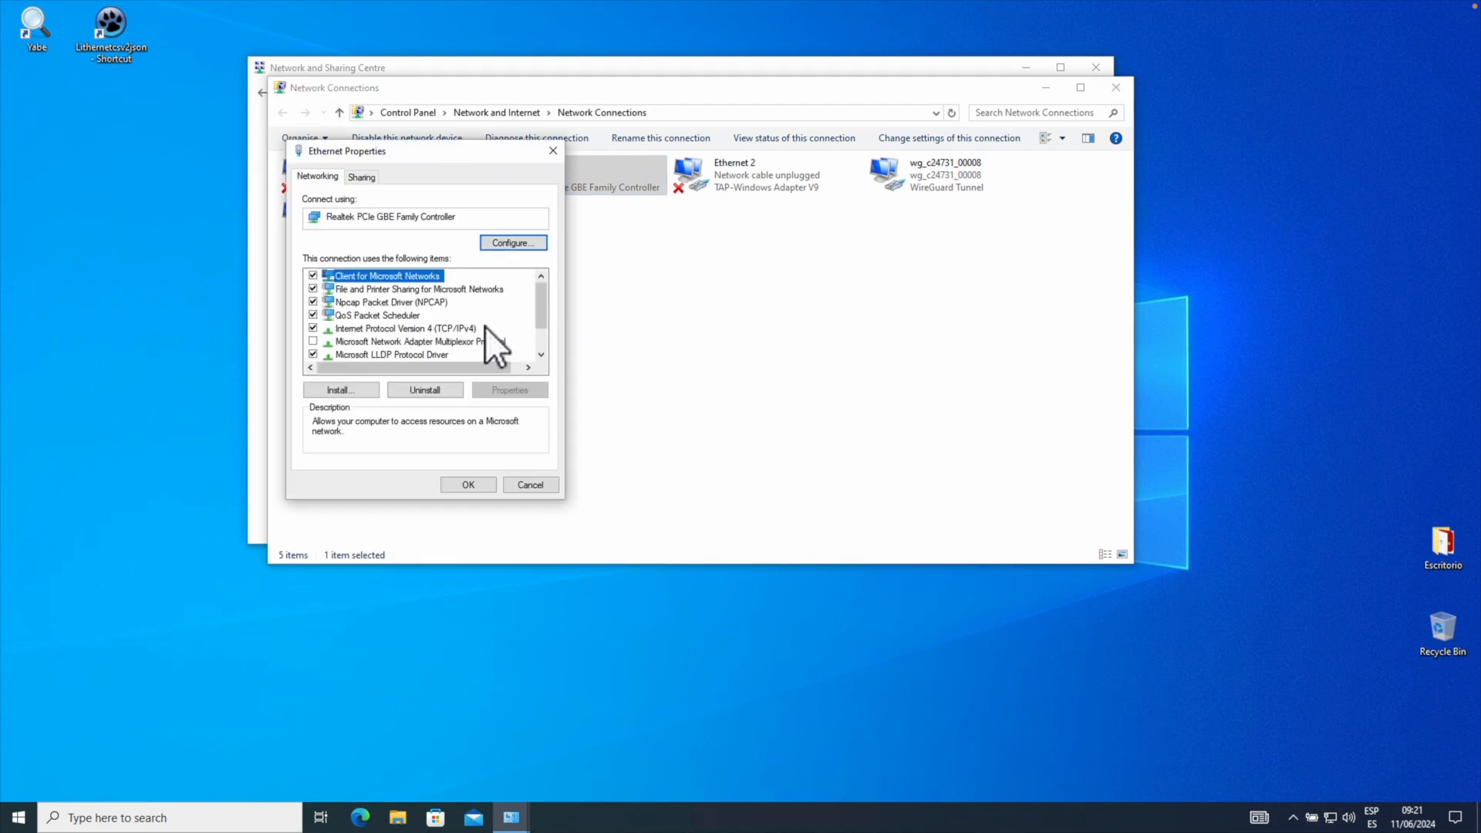
click(451, 328)
click(519, 387)
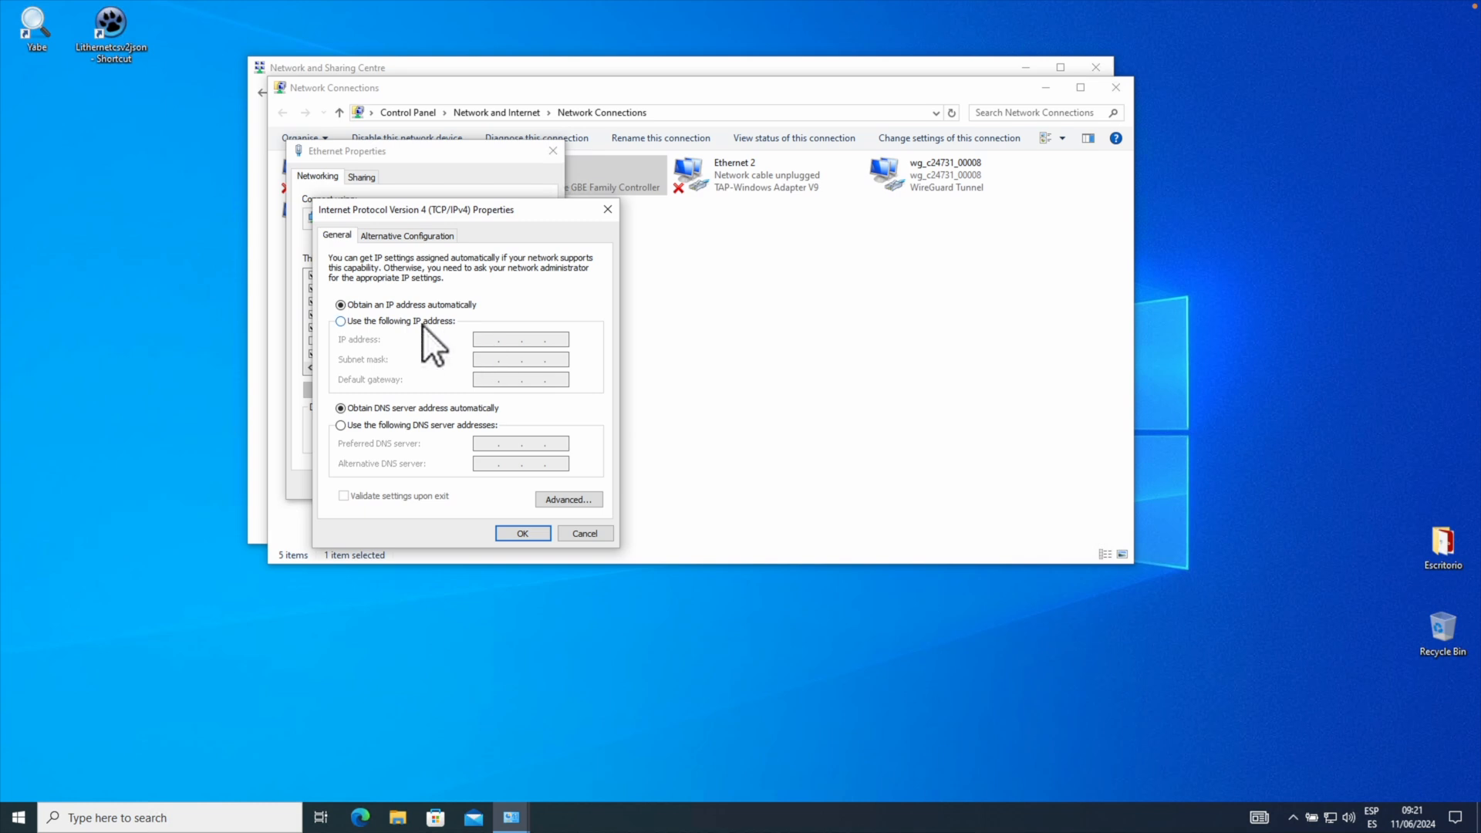
Assign a manual IPv4 address beginning 192 with a 255 subnet mask, apply, and close the network windows.
click(408, 319)
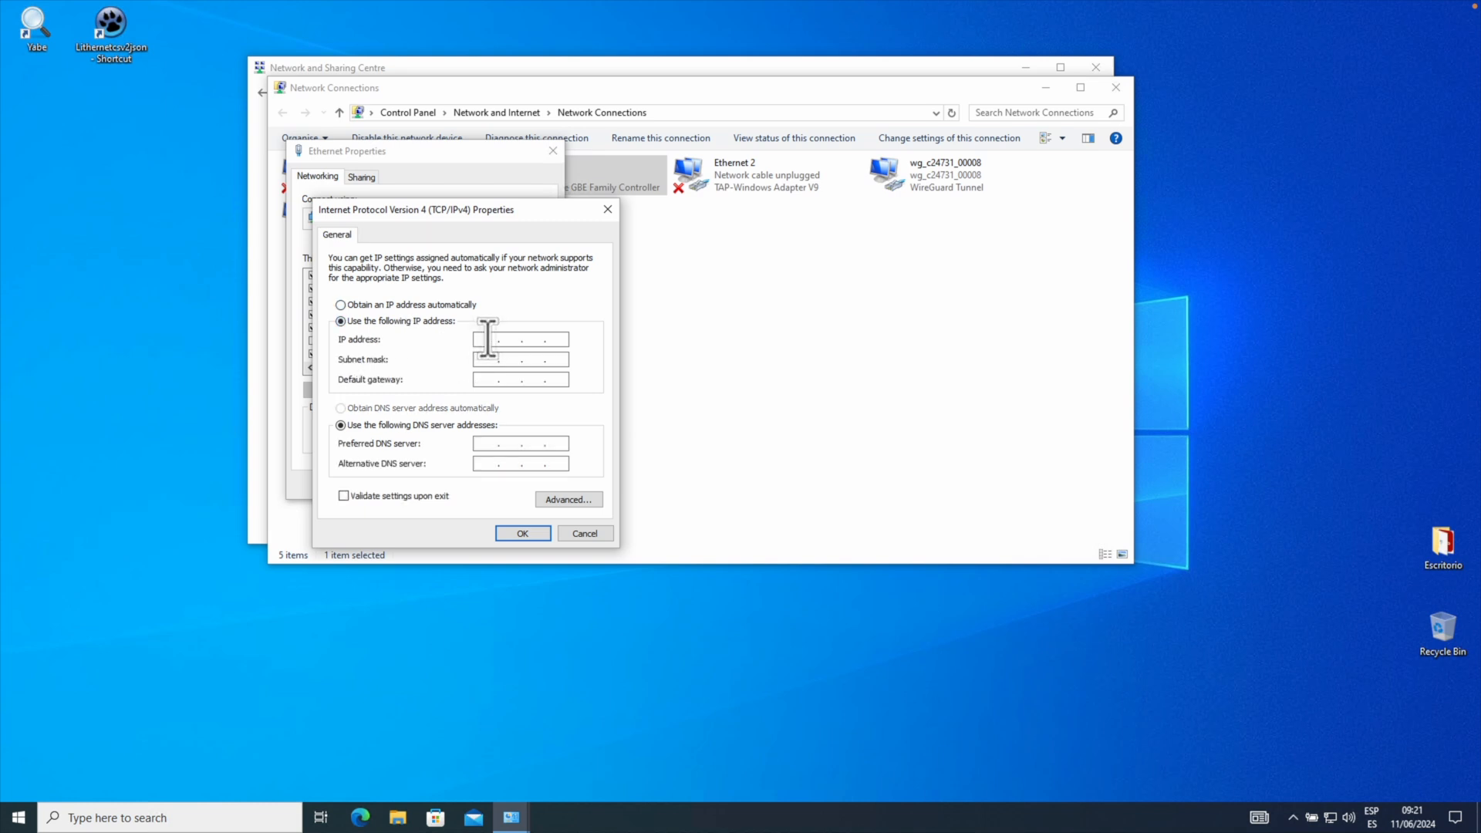
text(192)
text(20)
key(BackSpace)
text(255.255.0)
click(521, 532)
click(487, 482)
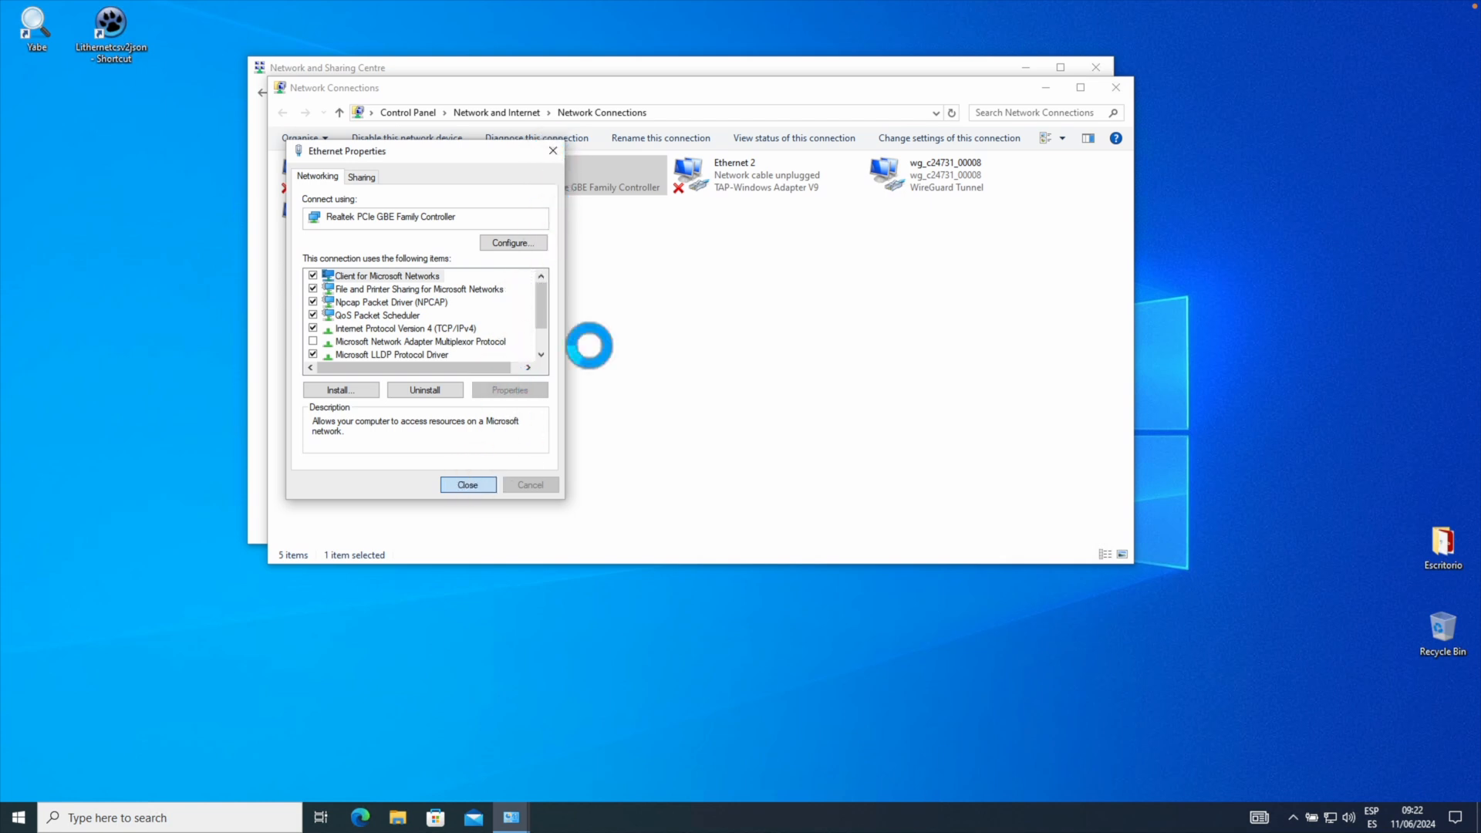
click(465, 484)
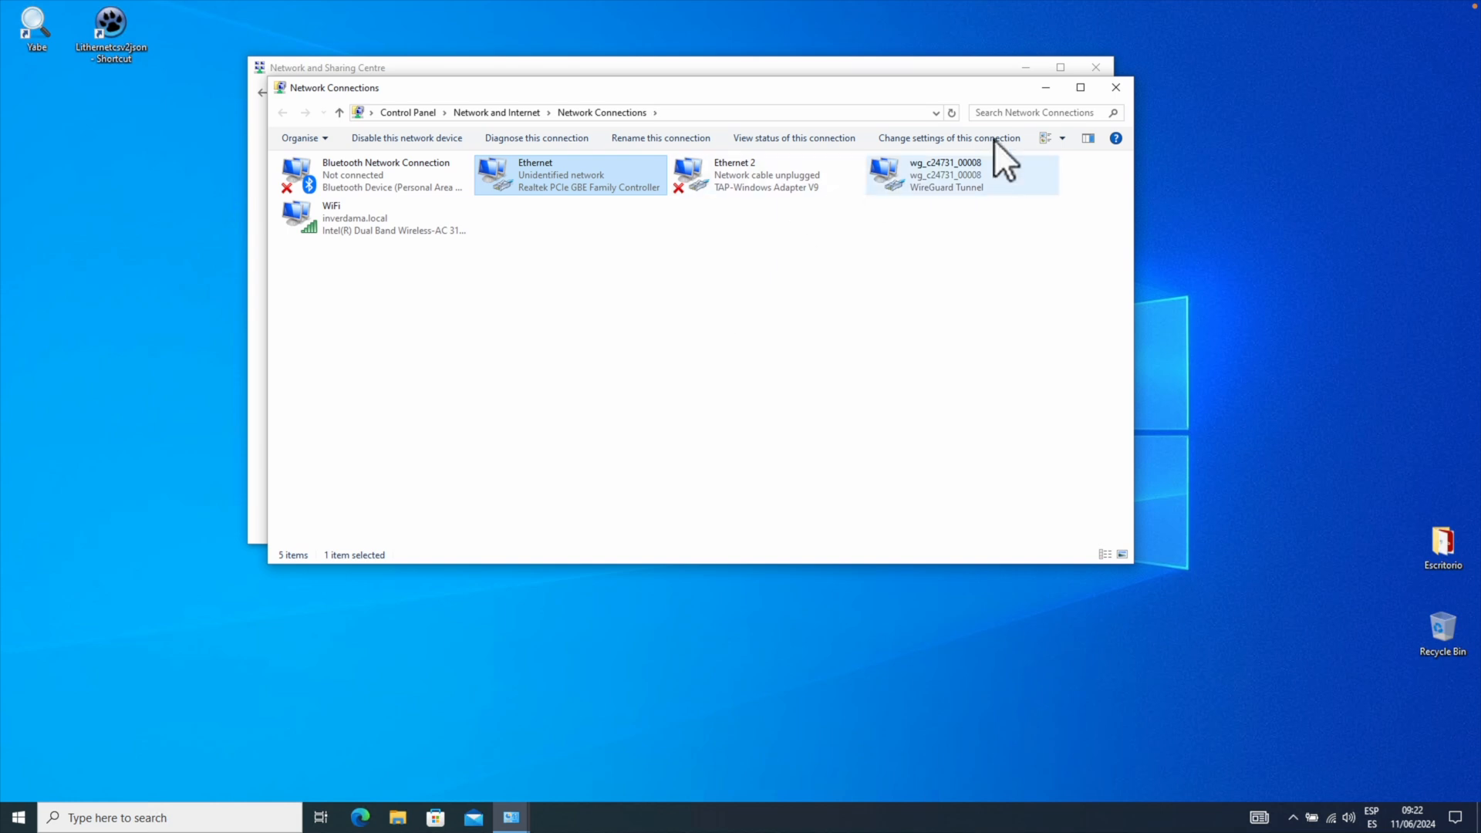
click(1115, 86)
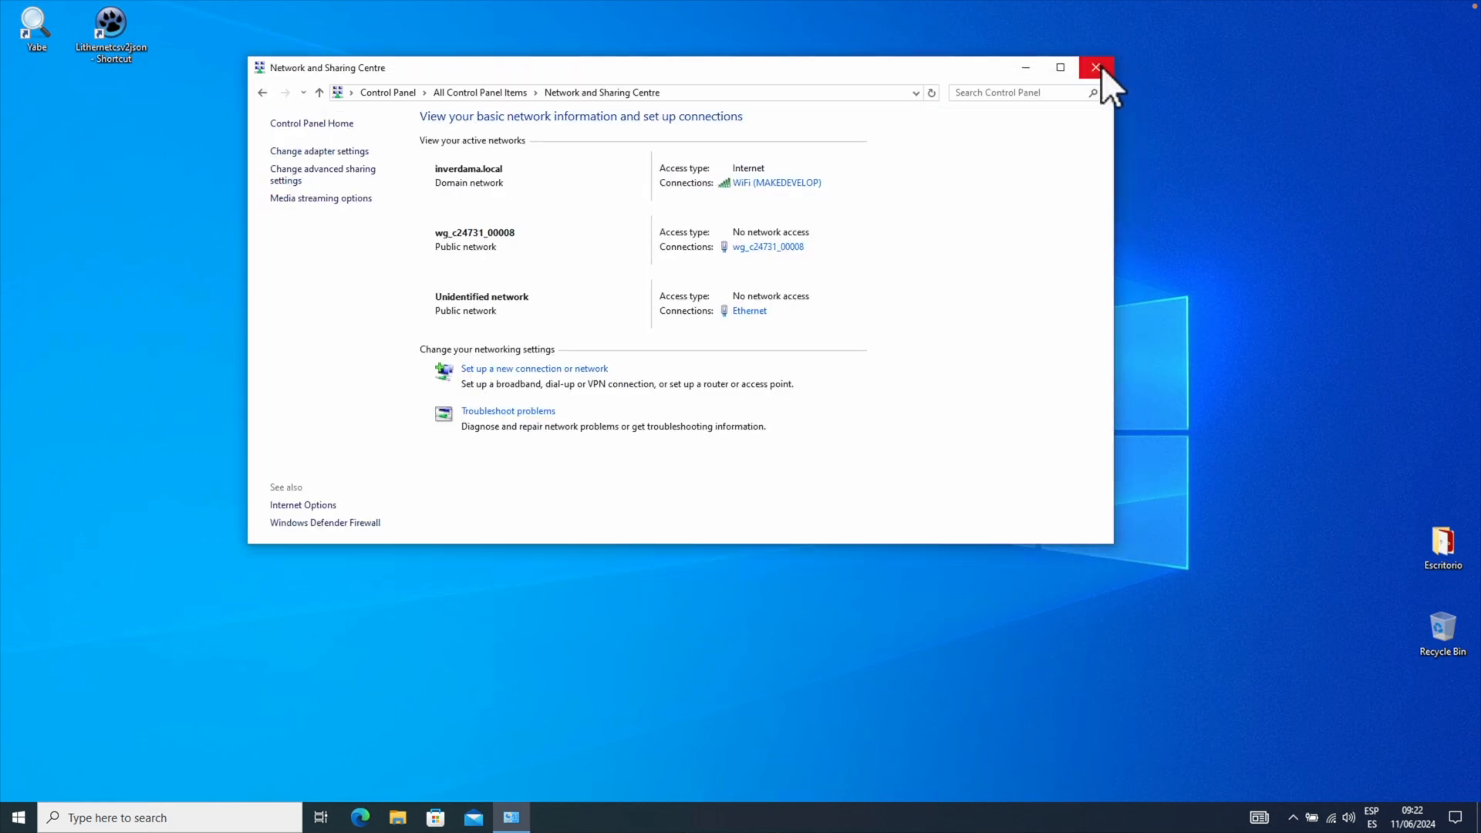
click(1100, 67)
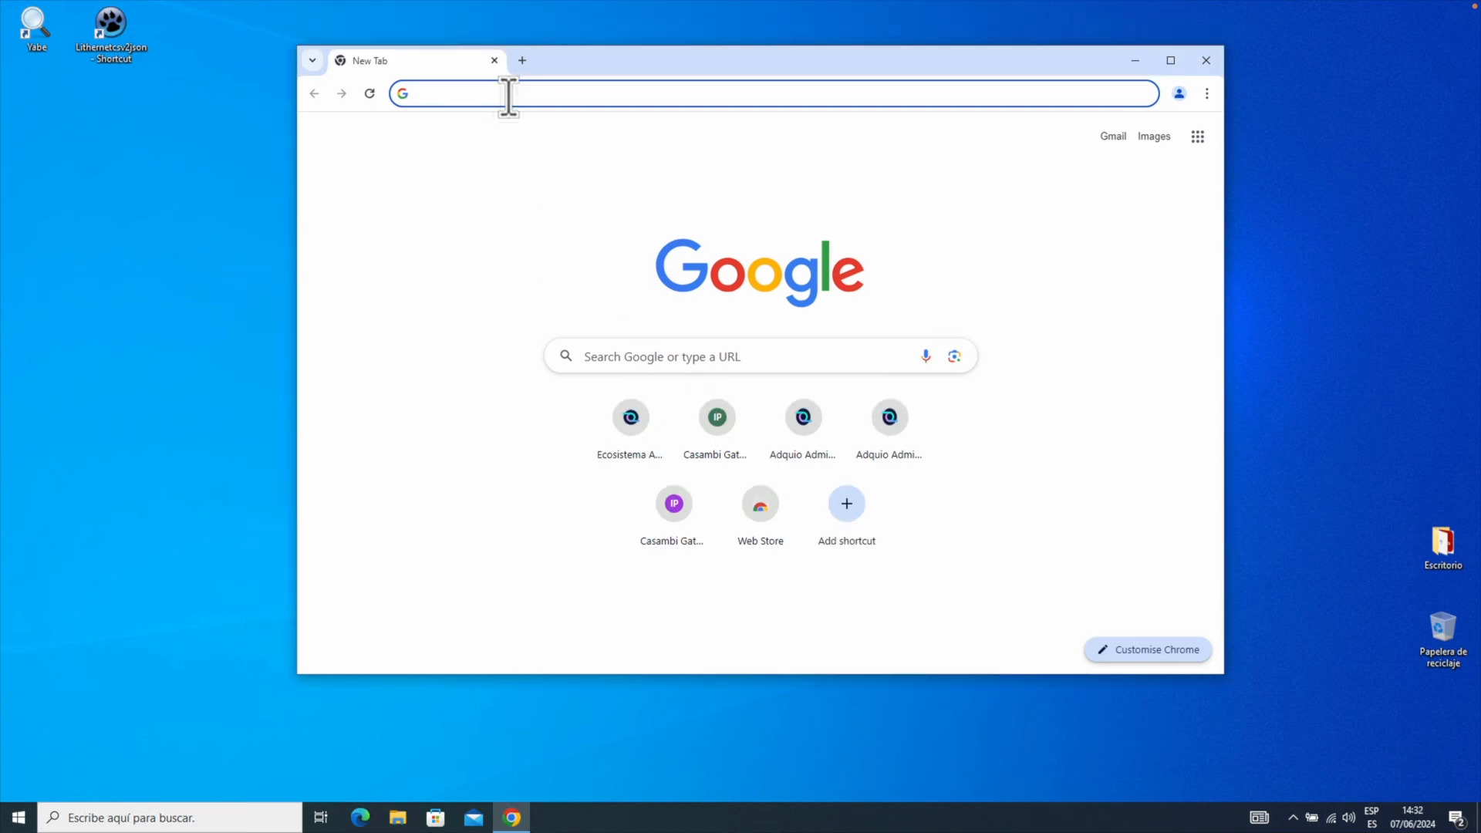
Load the Adquio admin page at 172.20.20.1.
text(172.20.20.)
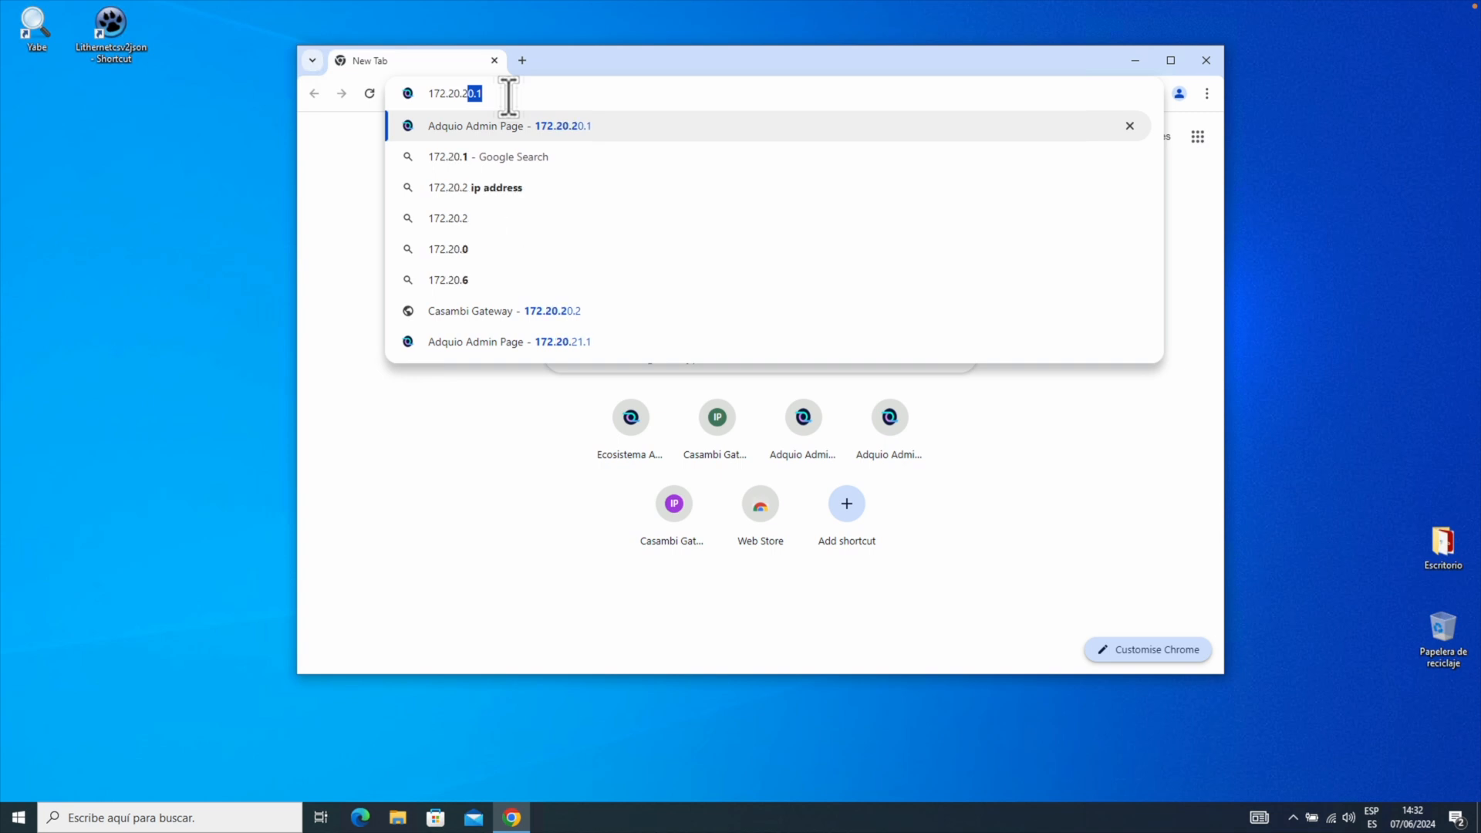
text(1)
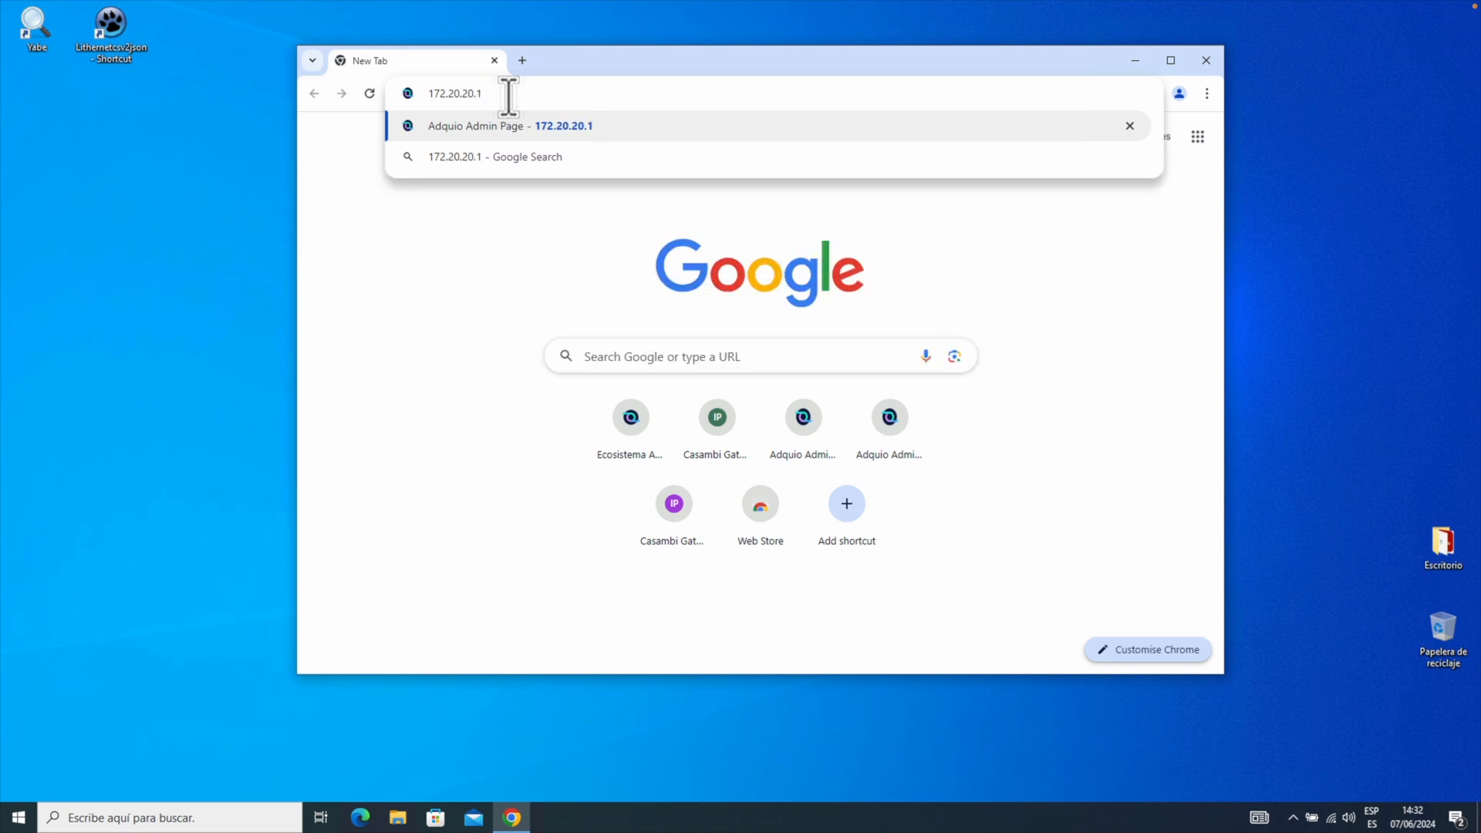
key(Return)
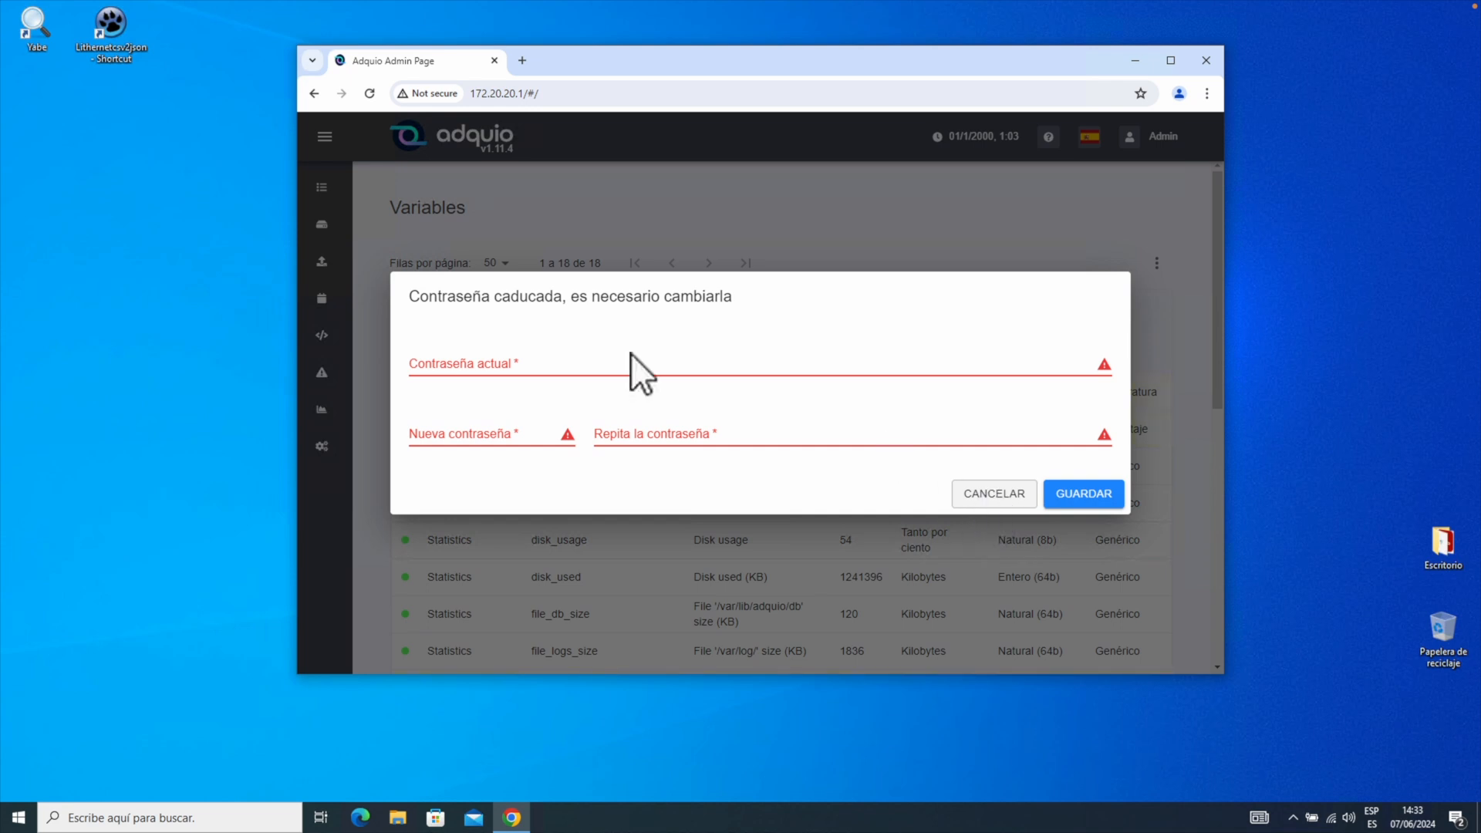
Cancel the expired-password prompt and expand the sidebar's Sistema section.
click(997, 494)
scroll(543, 431, down, 5)
scroll(549, 382, up, 5)
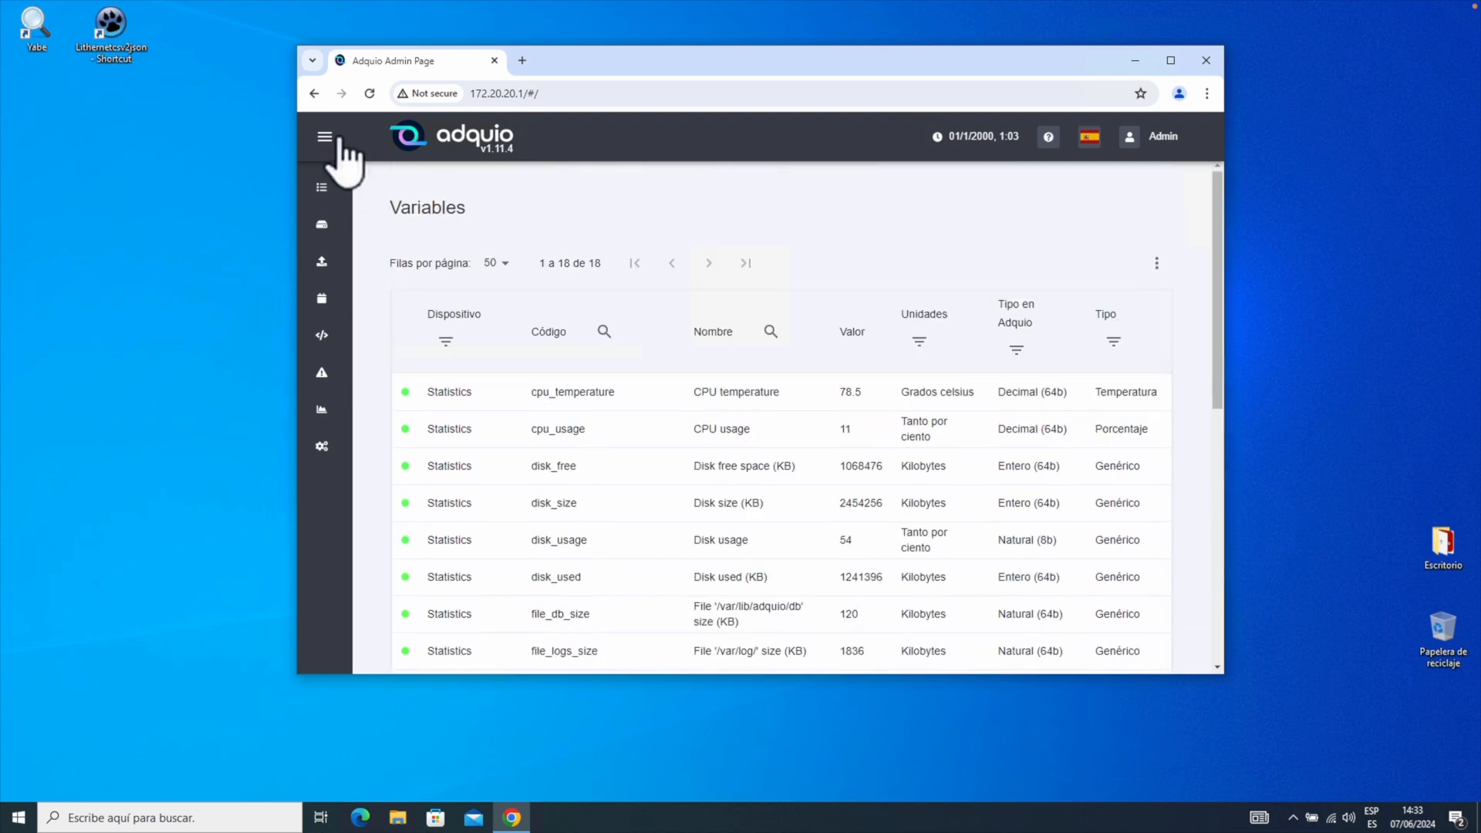
click(325, 138)
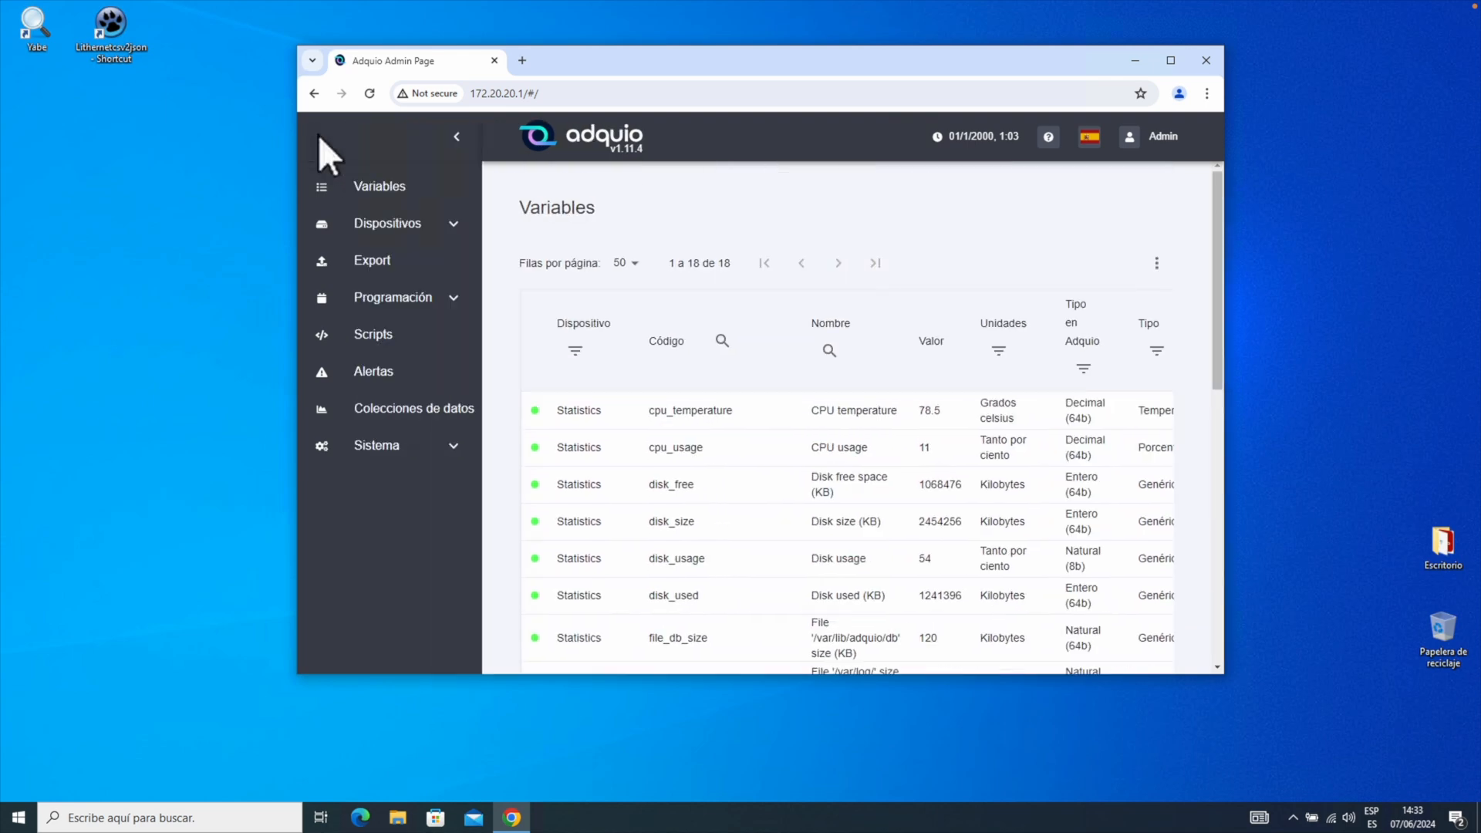
click(409, 447)
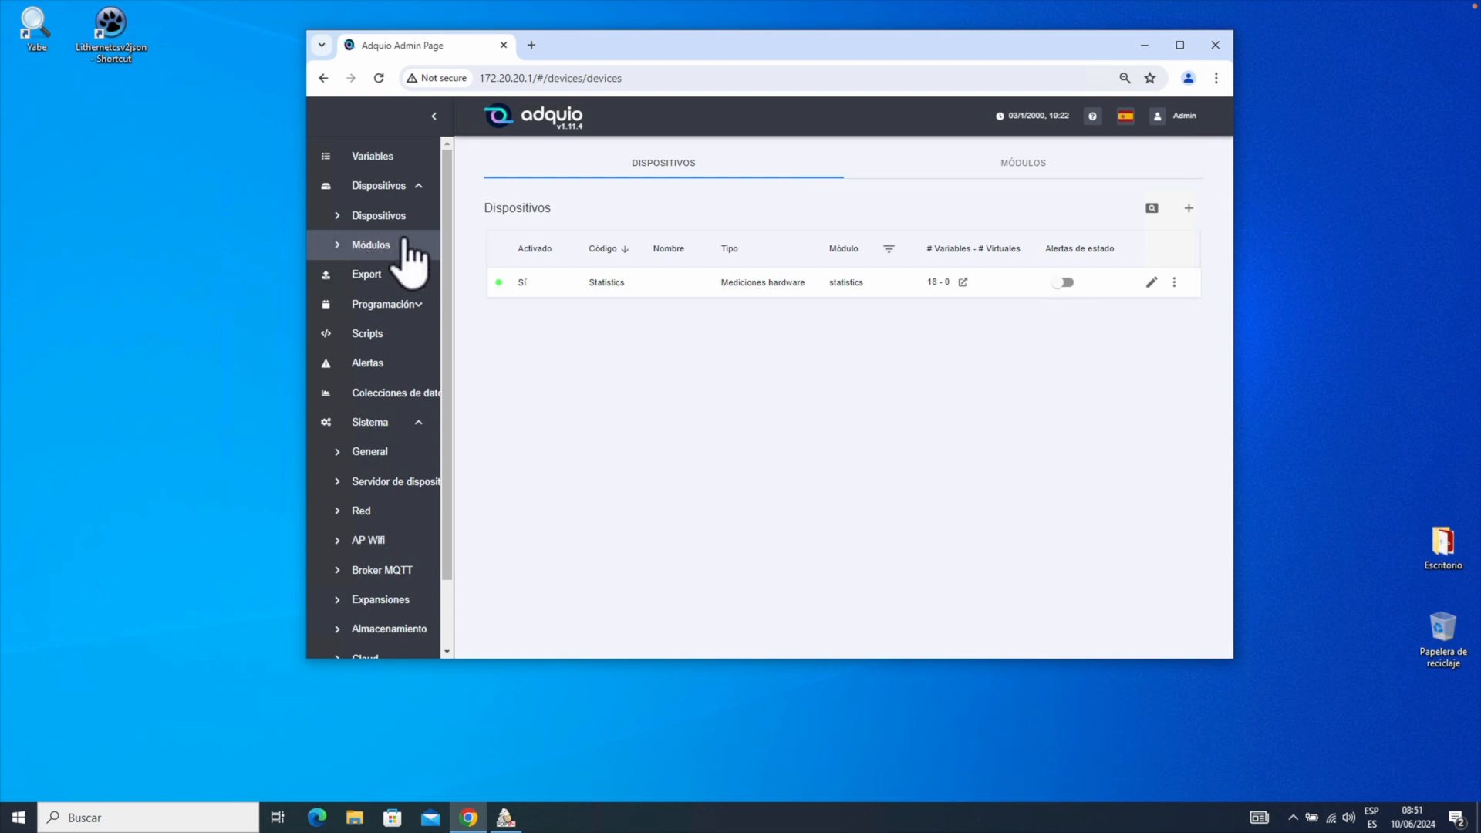
From the Módulos list, add a new module instance with type BACnet IP.
click(370, 246)
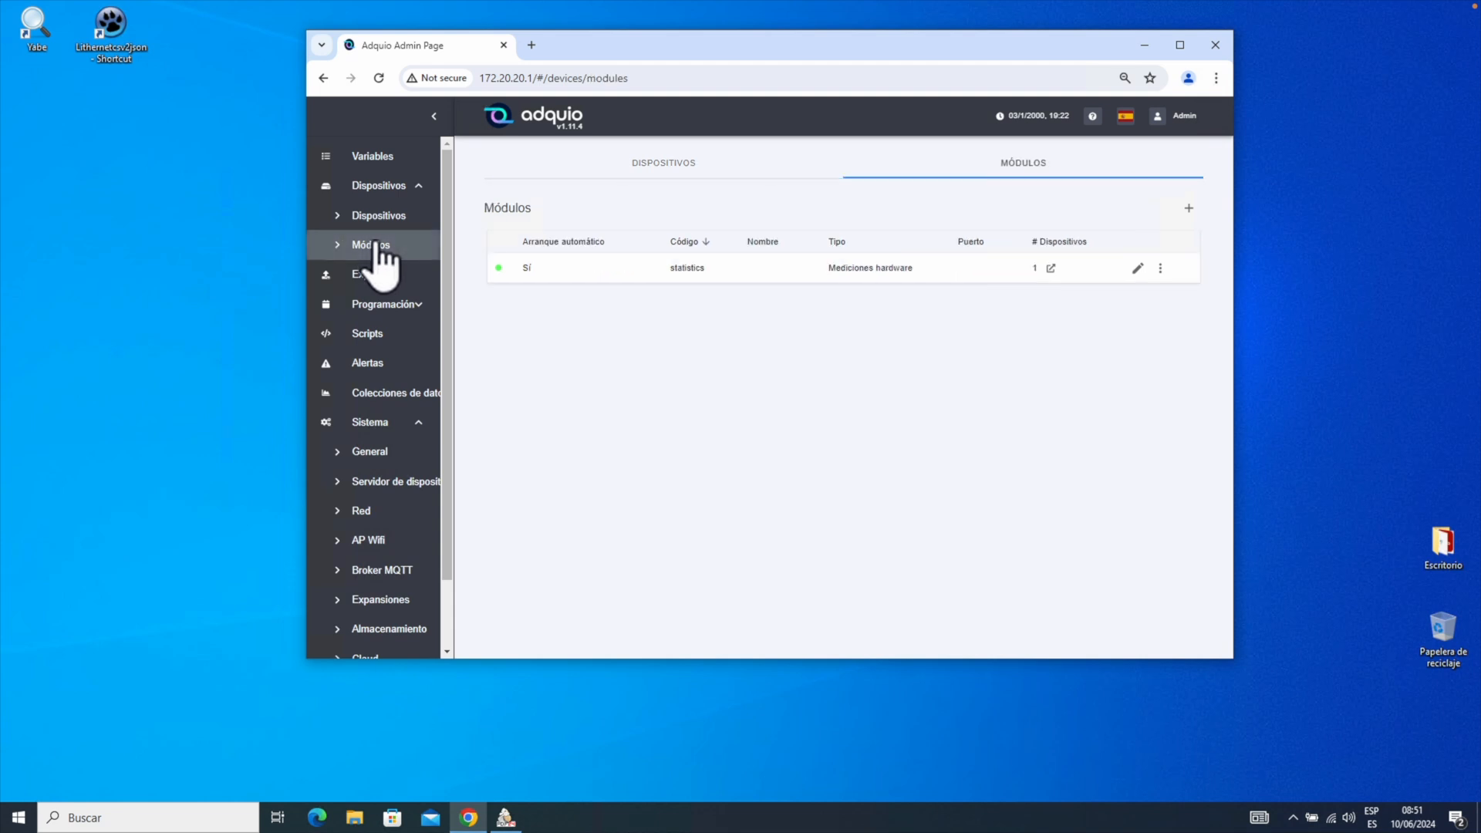
click(1188, 210)
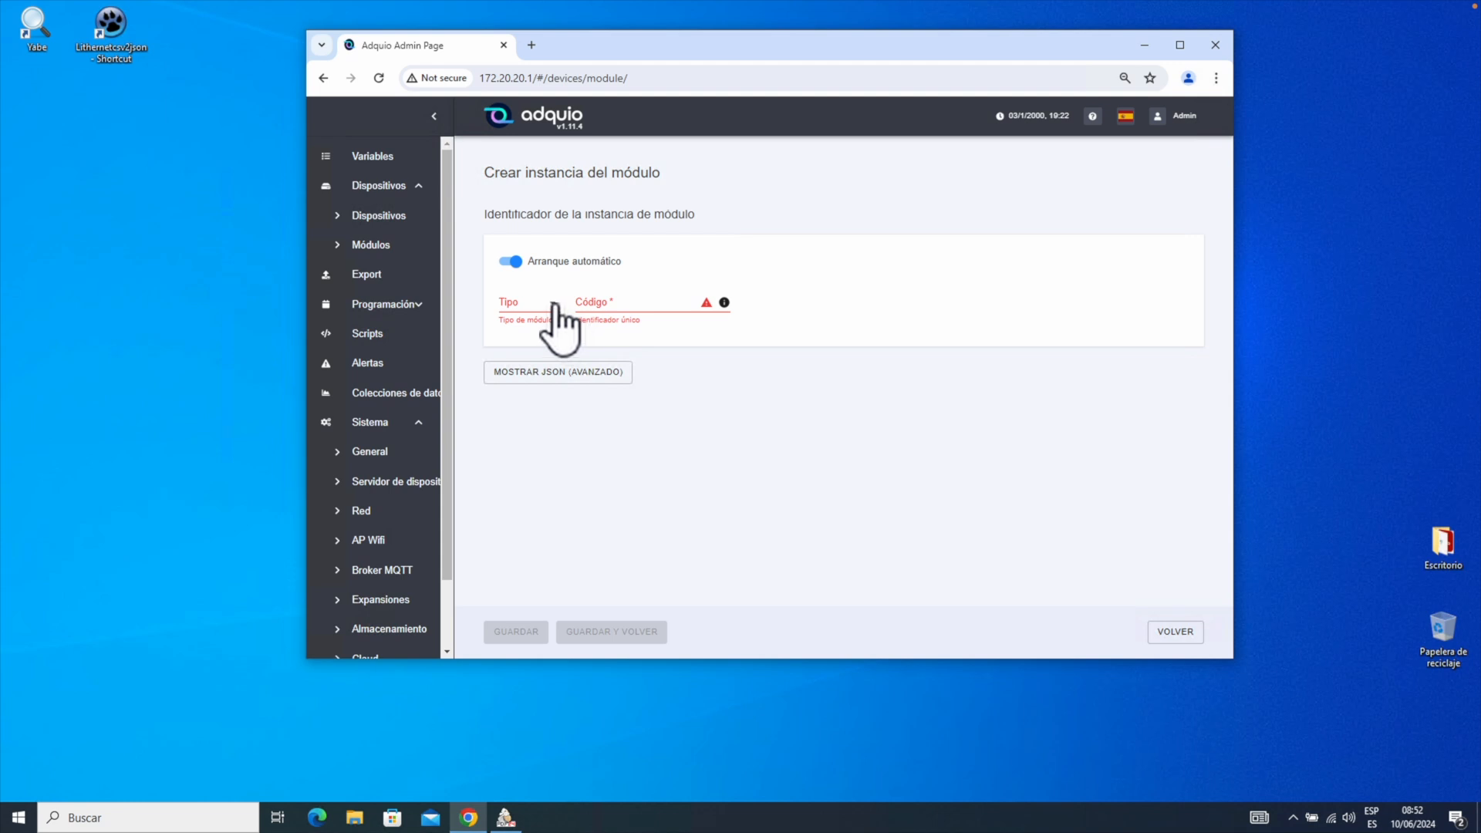
click(561, 305)
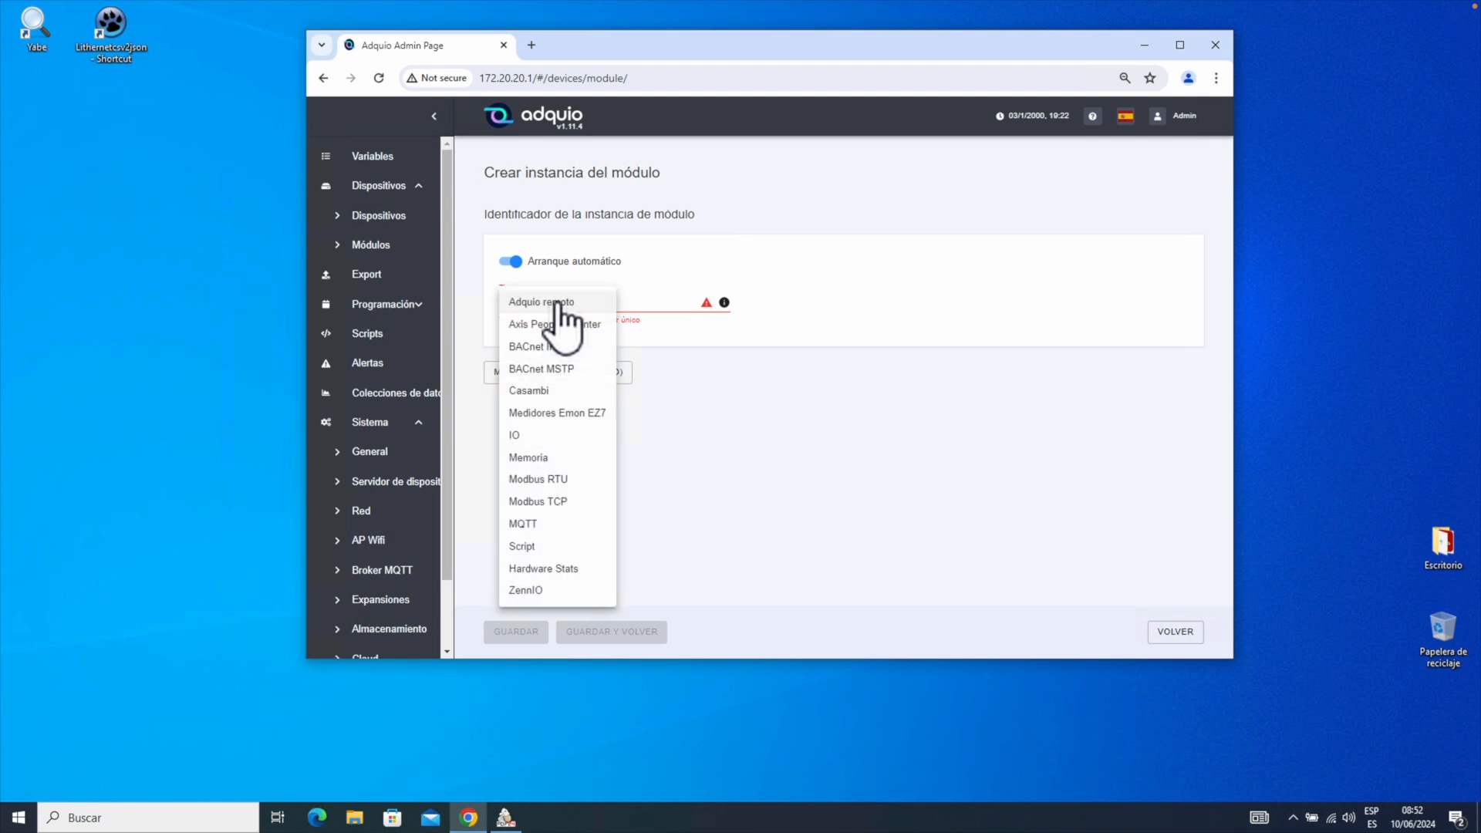
click(545, 346)
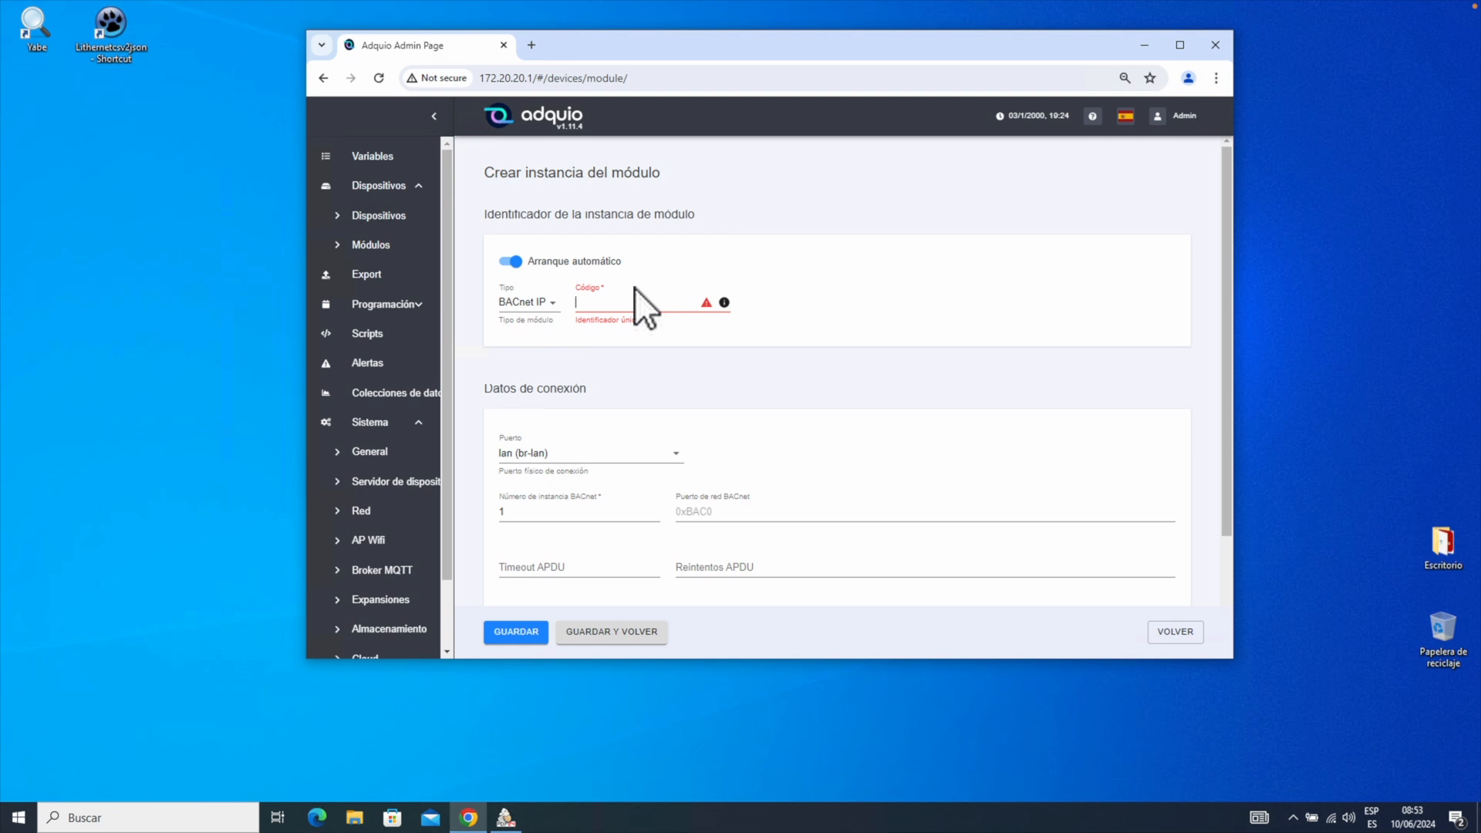
Save module BACnet-IP on port lan (br-lan) with instance 1 and apply the pending changes.
text(BACnet-IP)
click(584, 455)
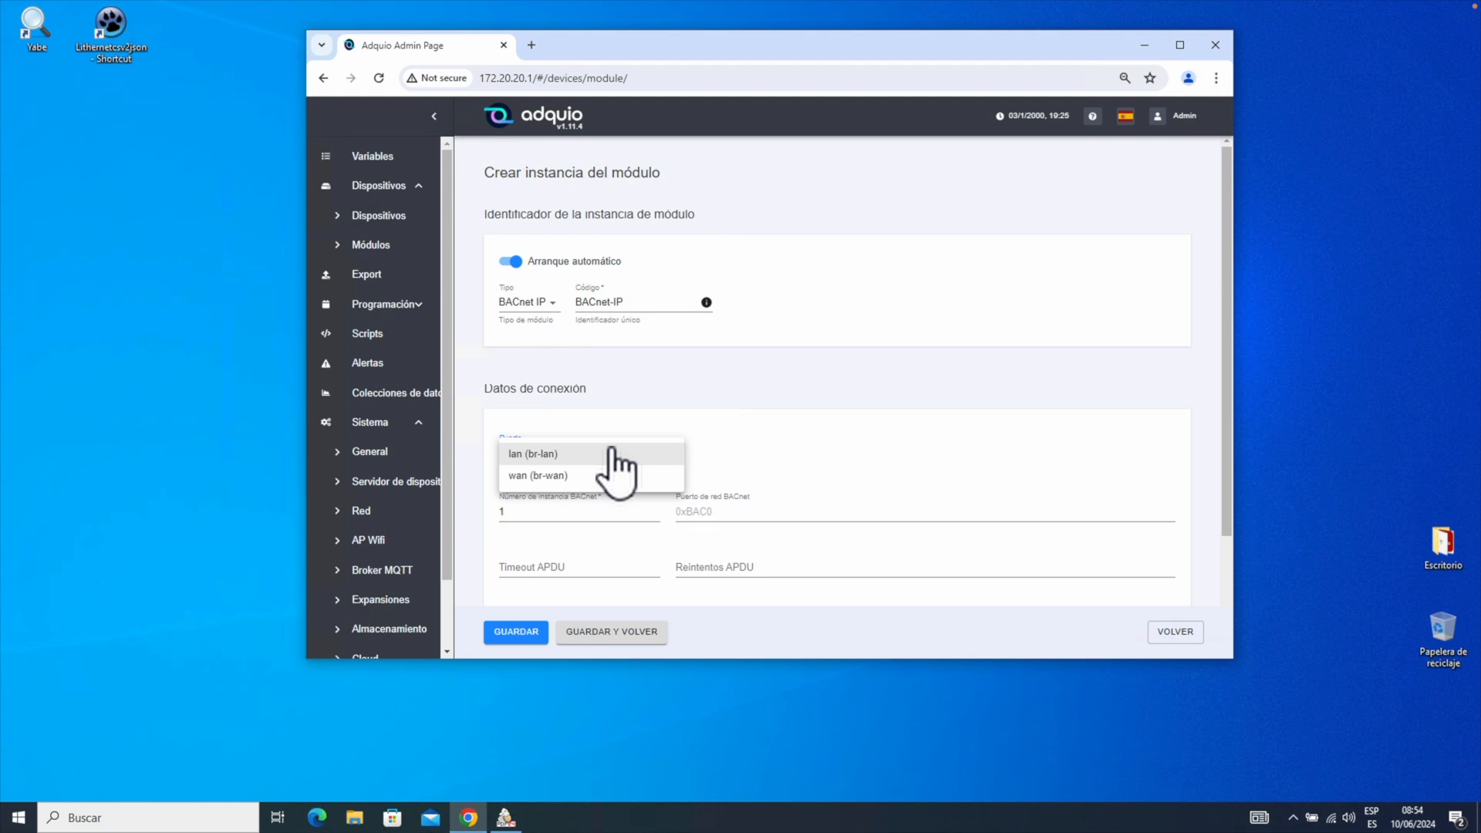
click(549, 458)
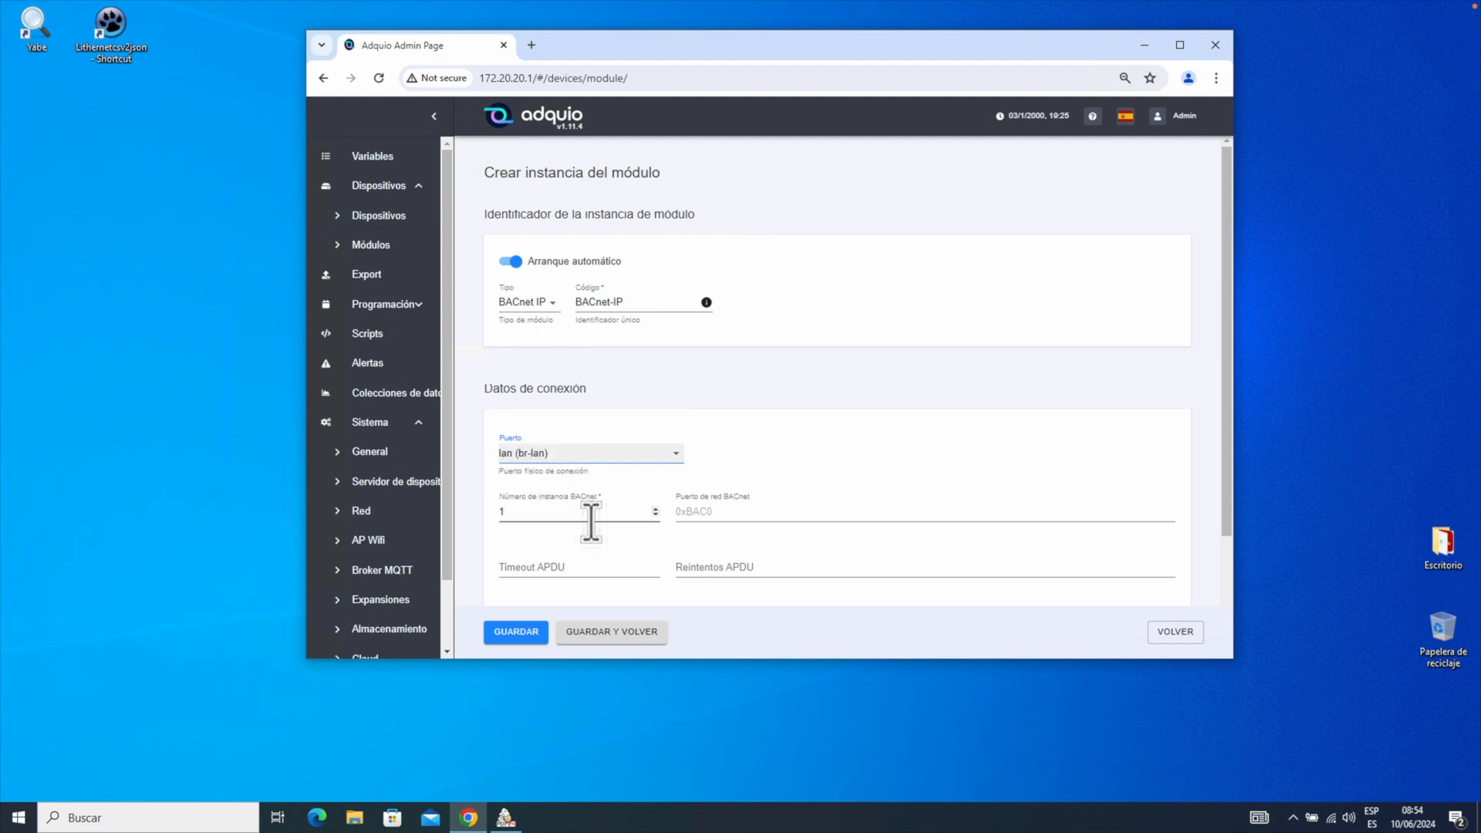
click(563, 513)
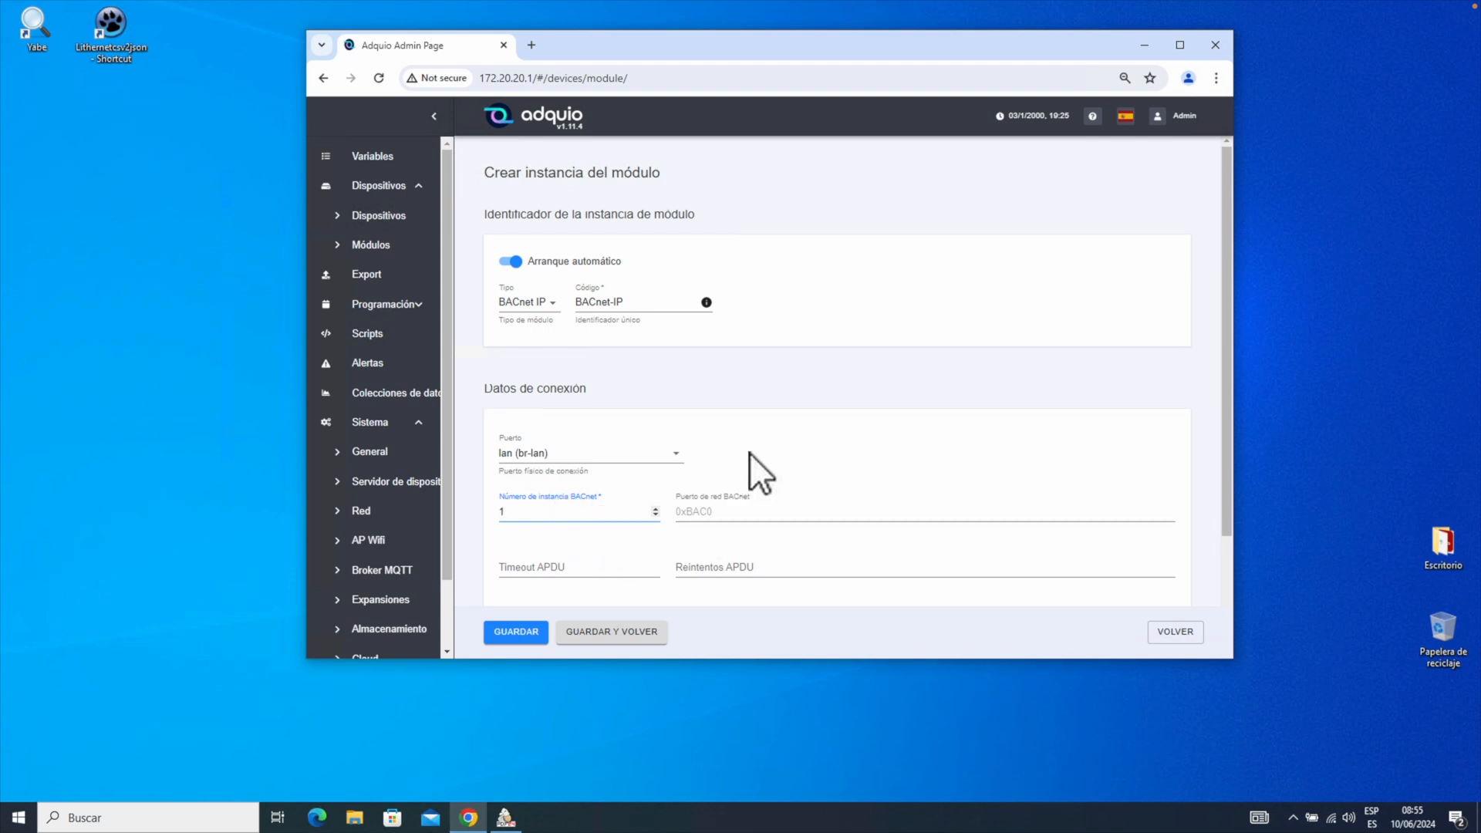
scroll(764, 455, down, 2)
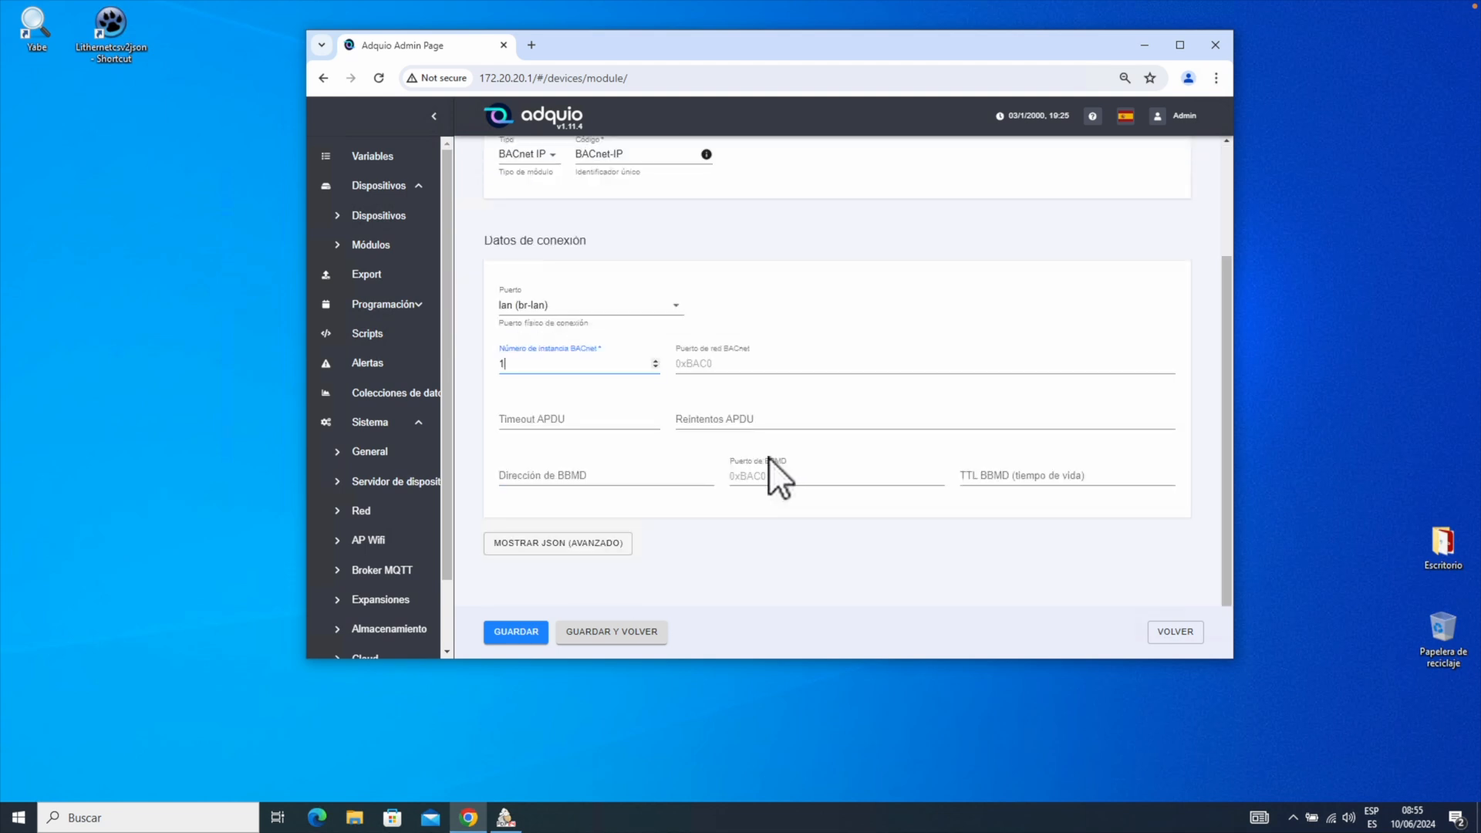
click(526, 628)
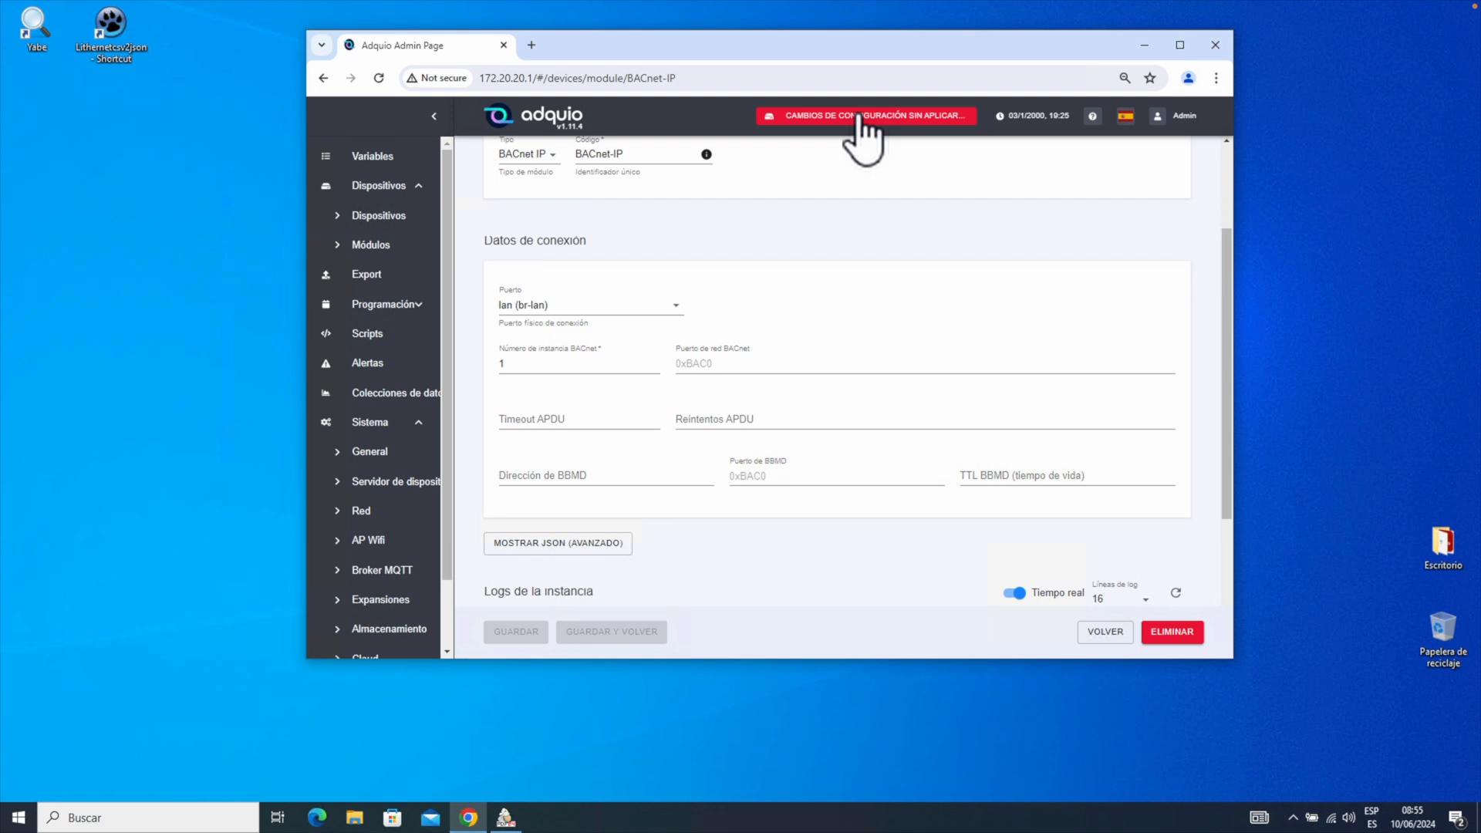
click(861, 121)
click(841, 124)
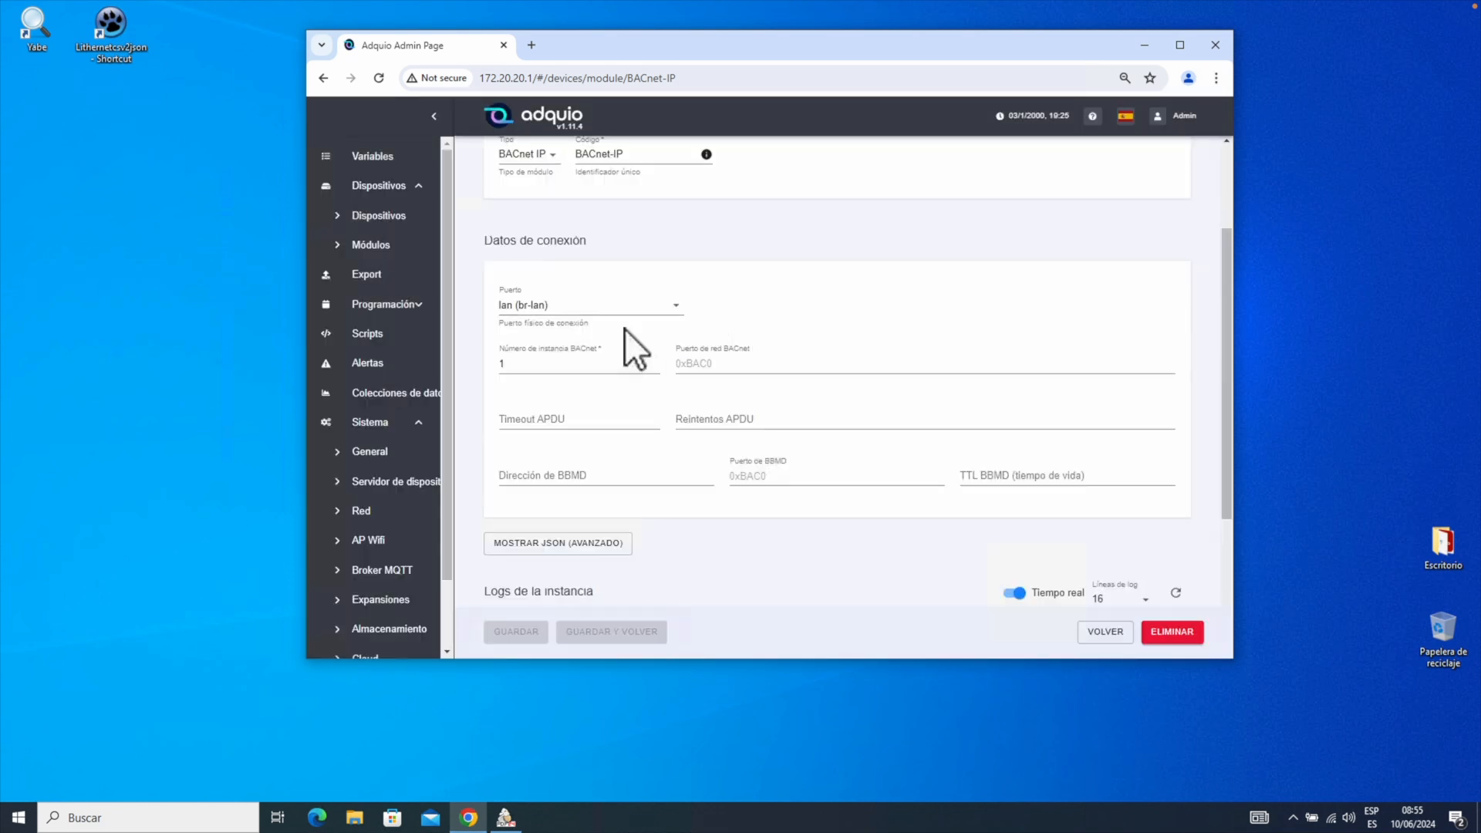
Recheck the module's BACnet-IP code and lan (br-lan) port, then go to Dispositivos.
scroll(646, 314, down, 2)
scroll(652, 303, up, 4)
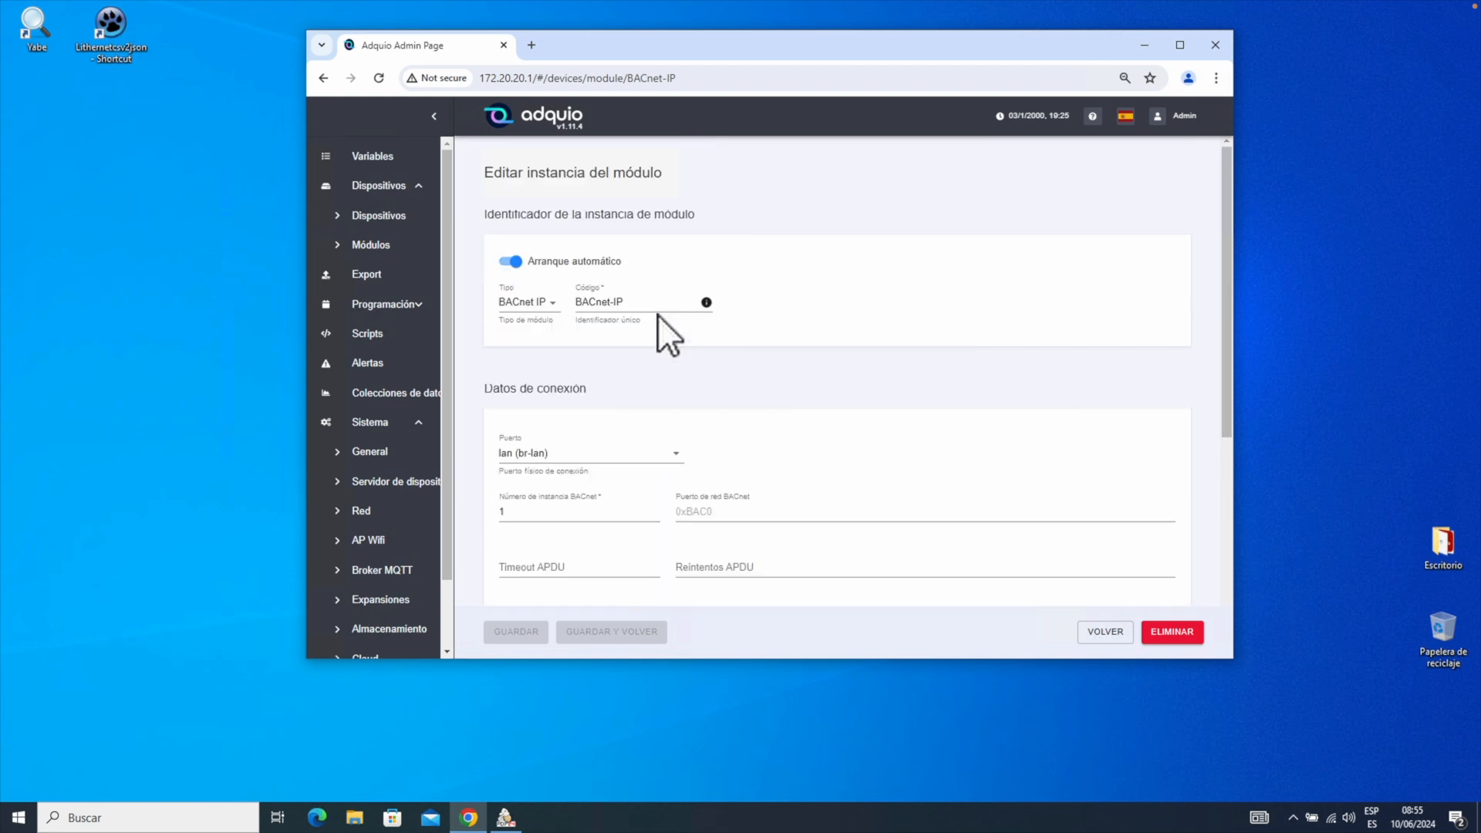
drag(640, 303, 526, 308)
click(544, 454)
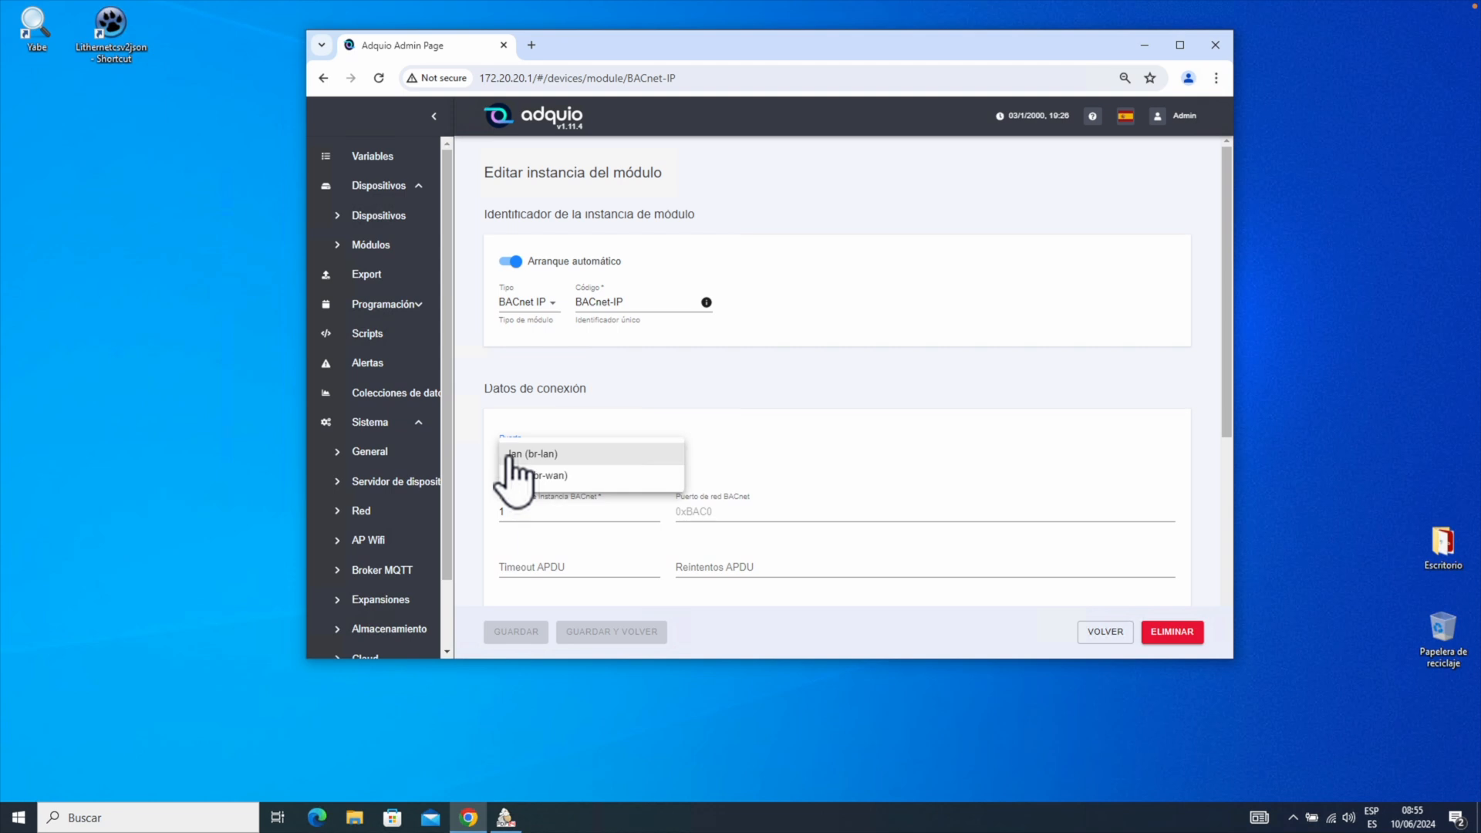
click(524, 455)
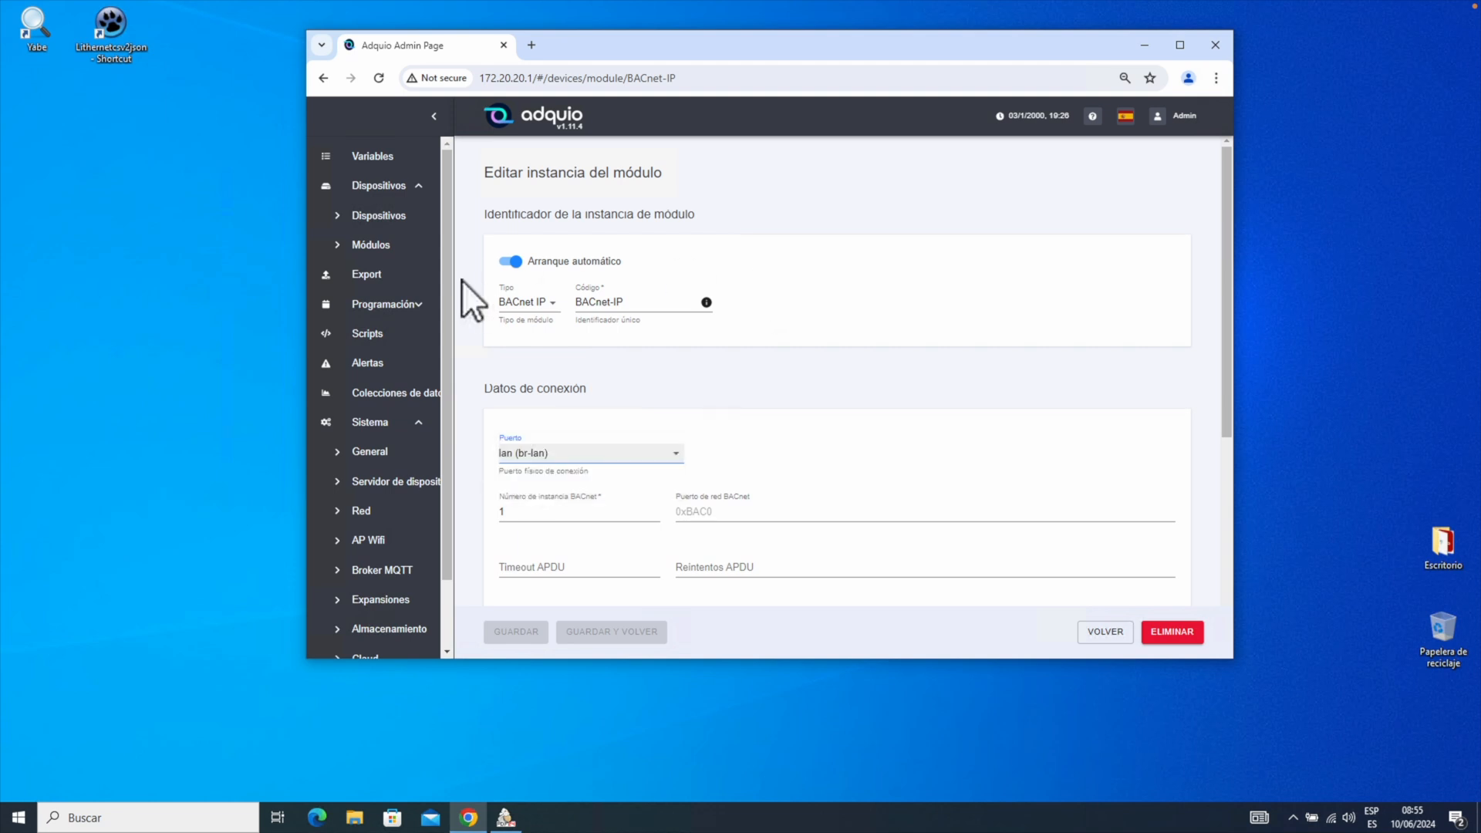
click(383, 217)
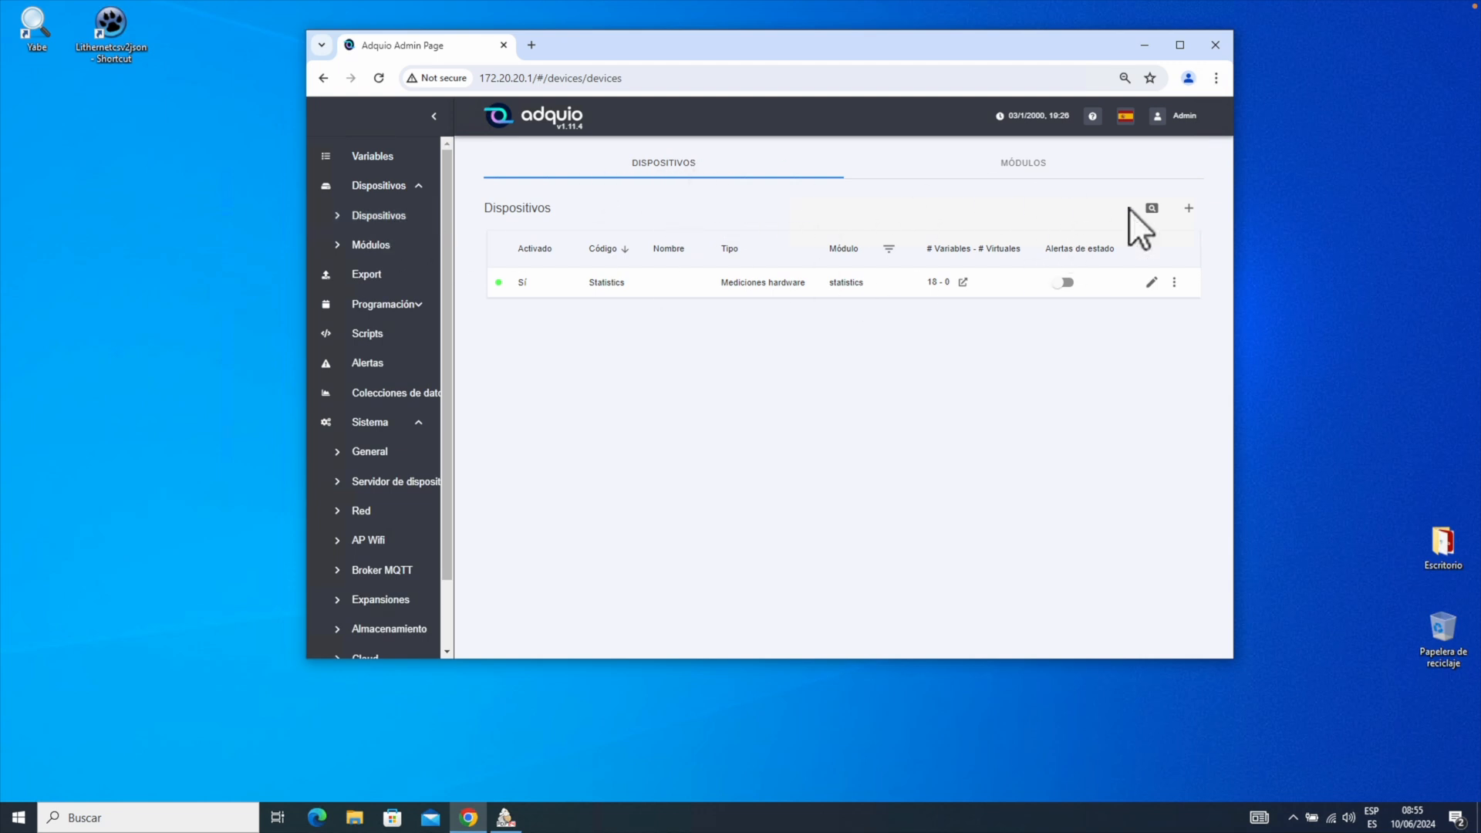
Start a new device, reveal its default JSON and select all of that text.
click(1188, 208)
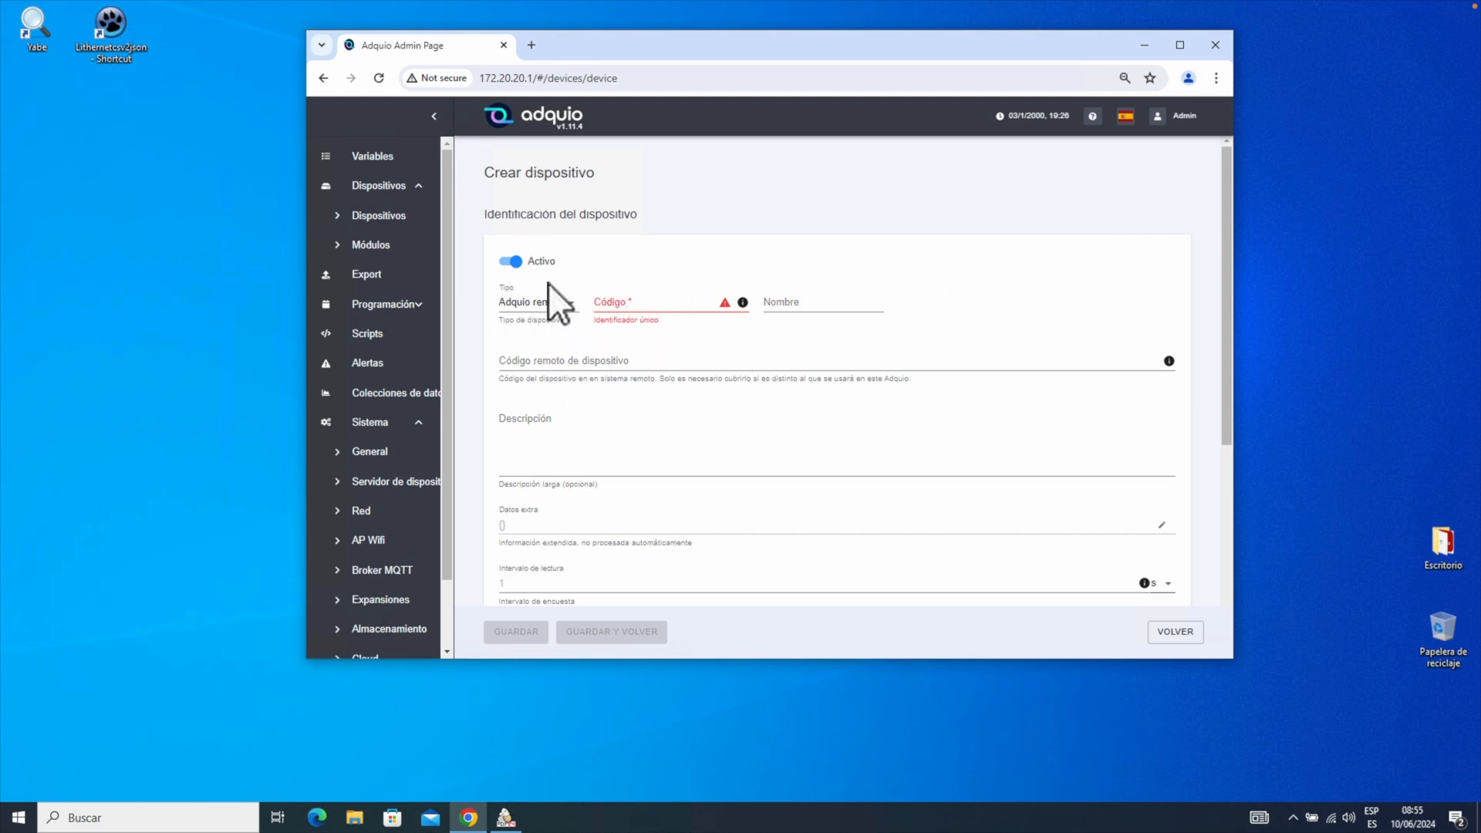
scroll(592, 543, down, 5)
click(558, 544)
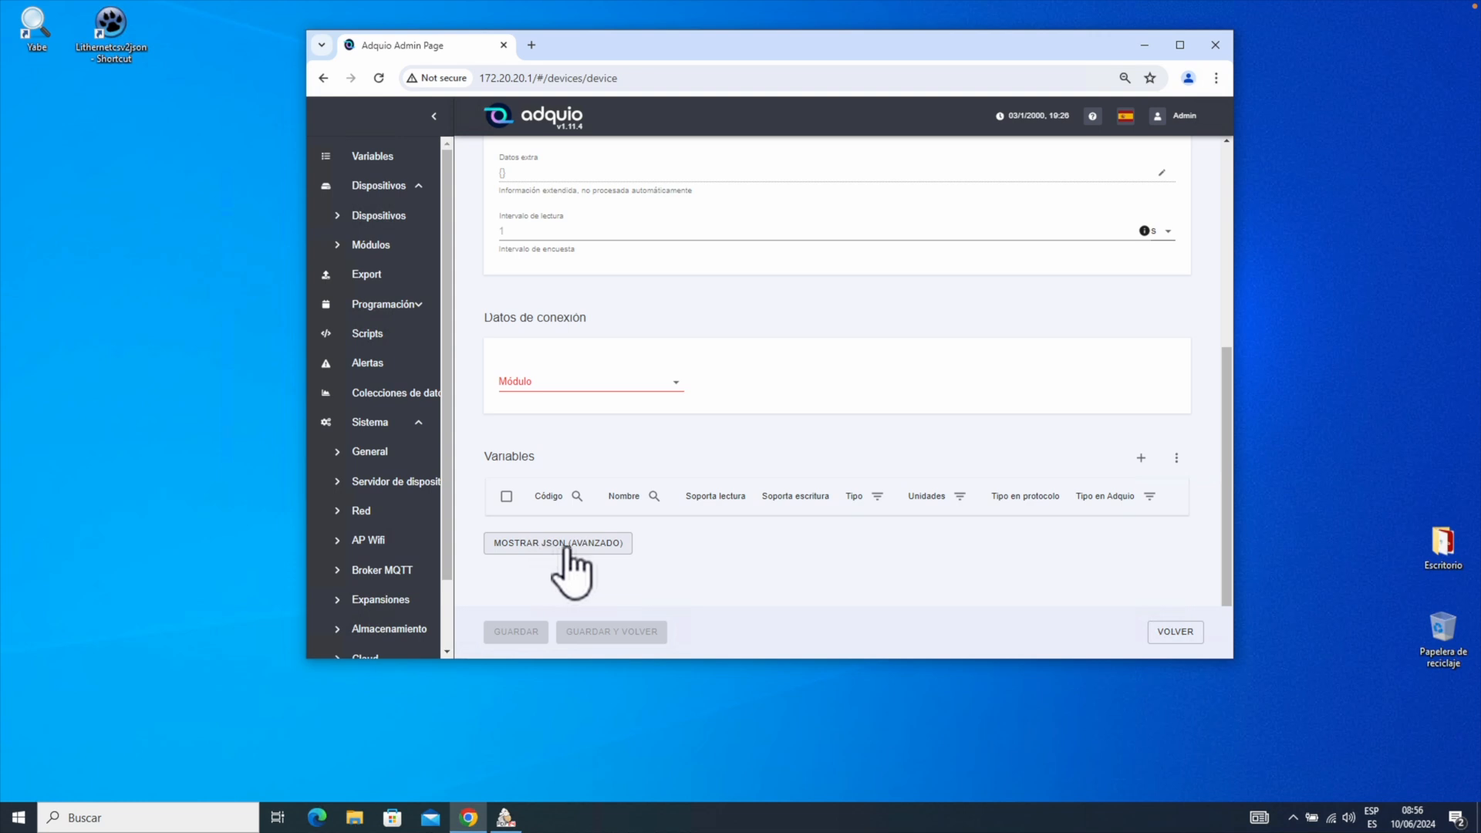
click(594, 542)
scroll(679, 482, down, 2)
click(504, 524)
drag(525, 534, 456, 461)
click(352, 821)
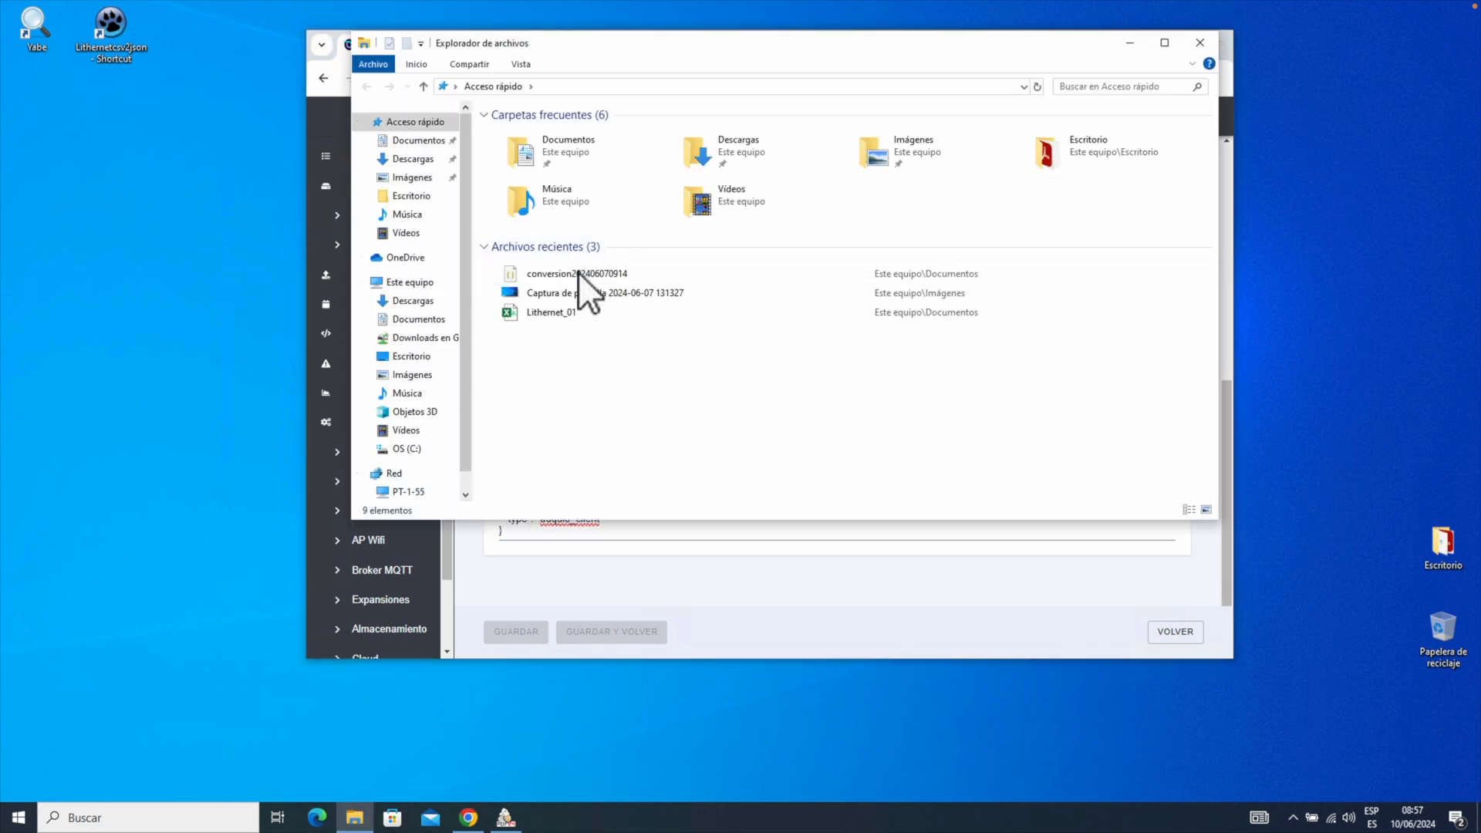
click(580, 276)
right_click(580, 275)
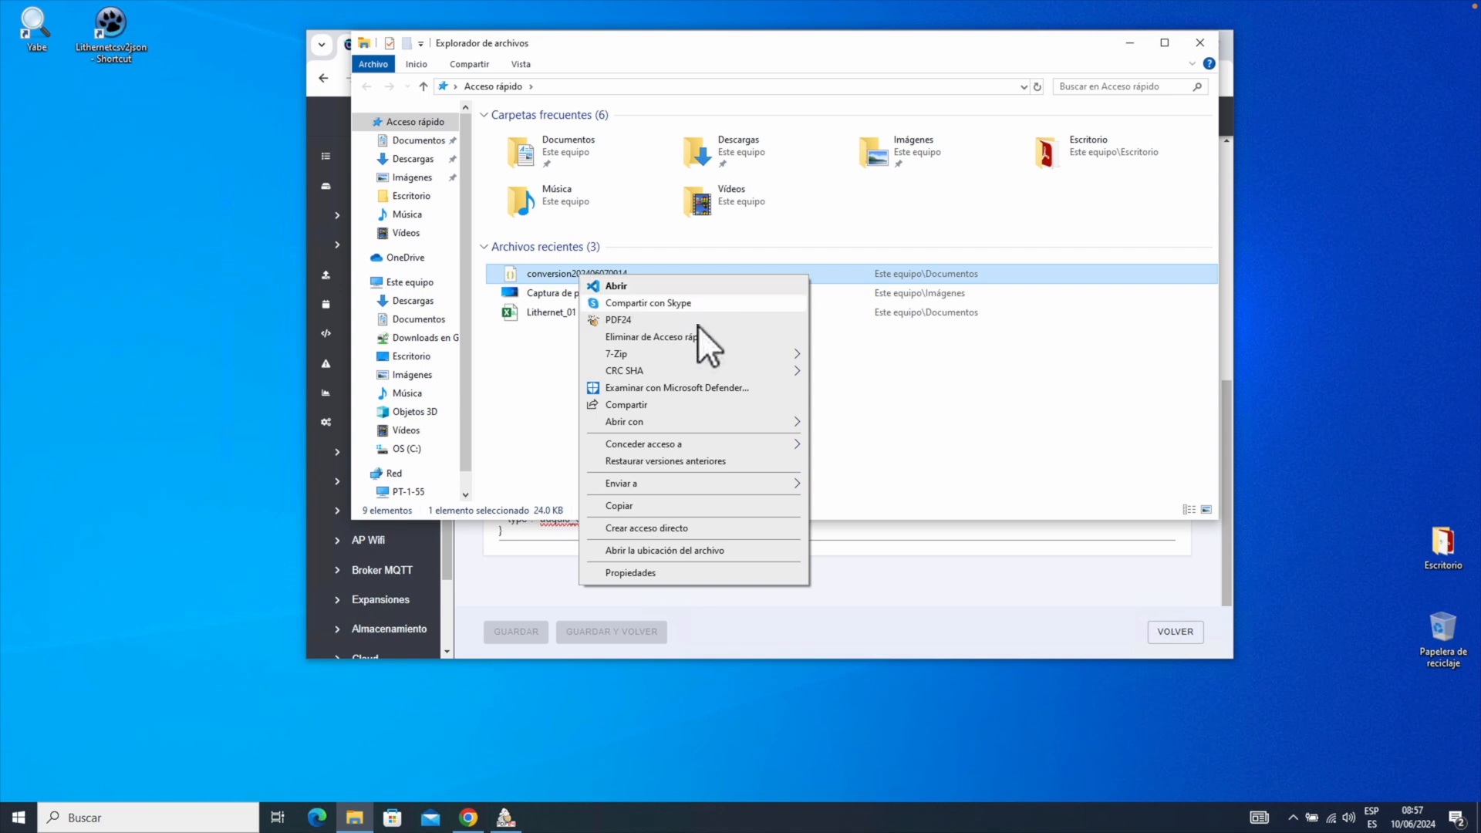
mouse_move(725, 418)
click(853, 443)
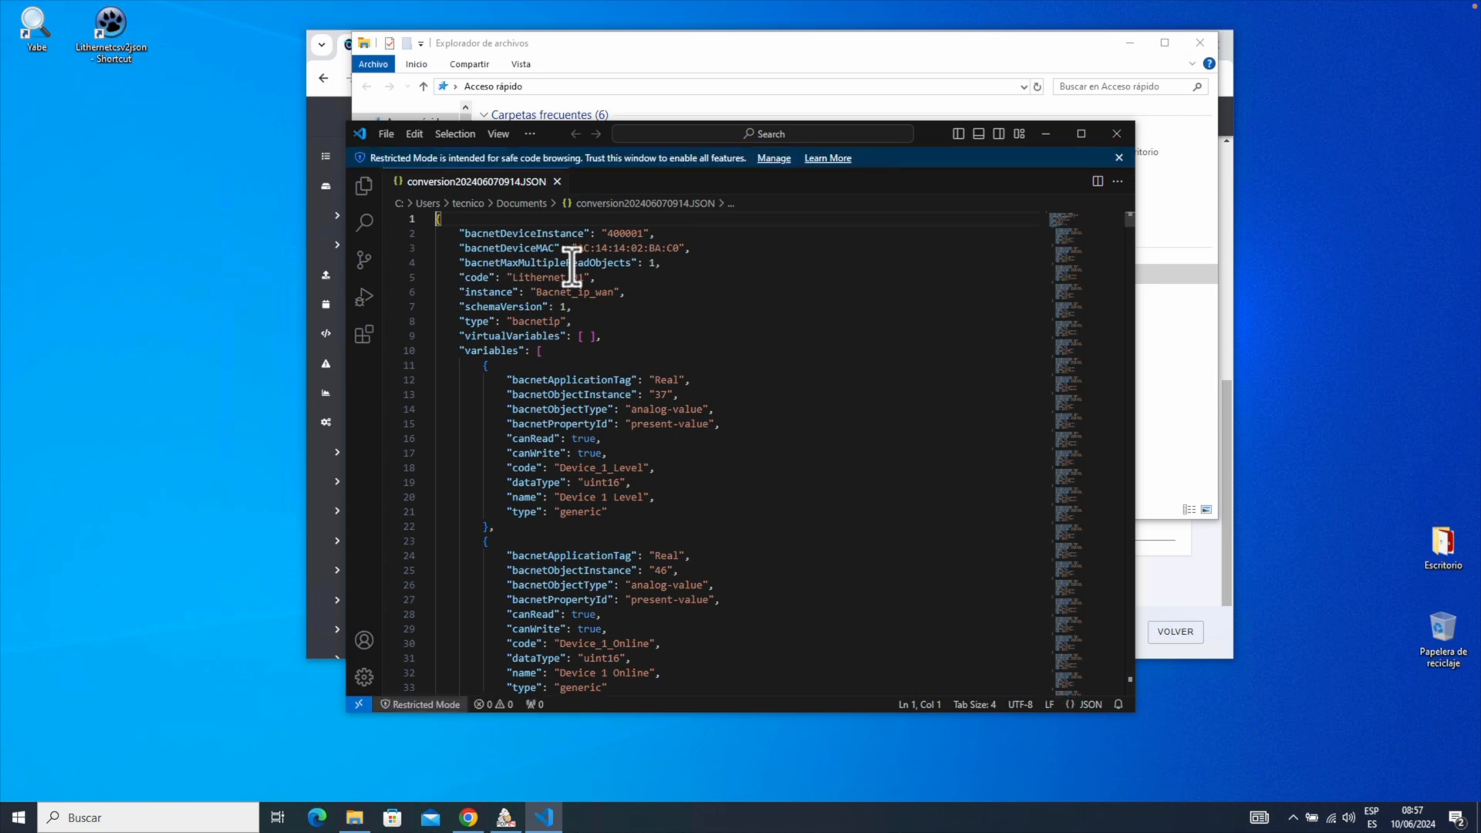
Select and copy the entire device JSON in VS Code, then close the editor.
click(457, 133)
click(529, 168)
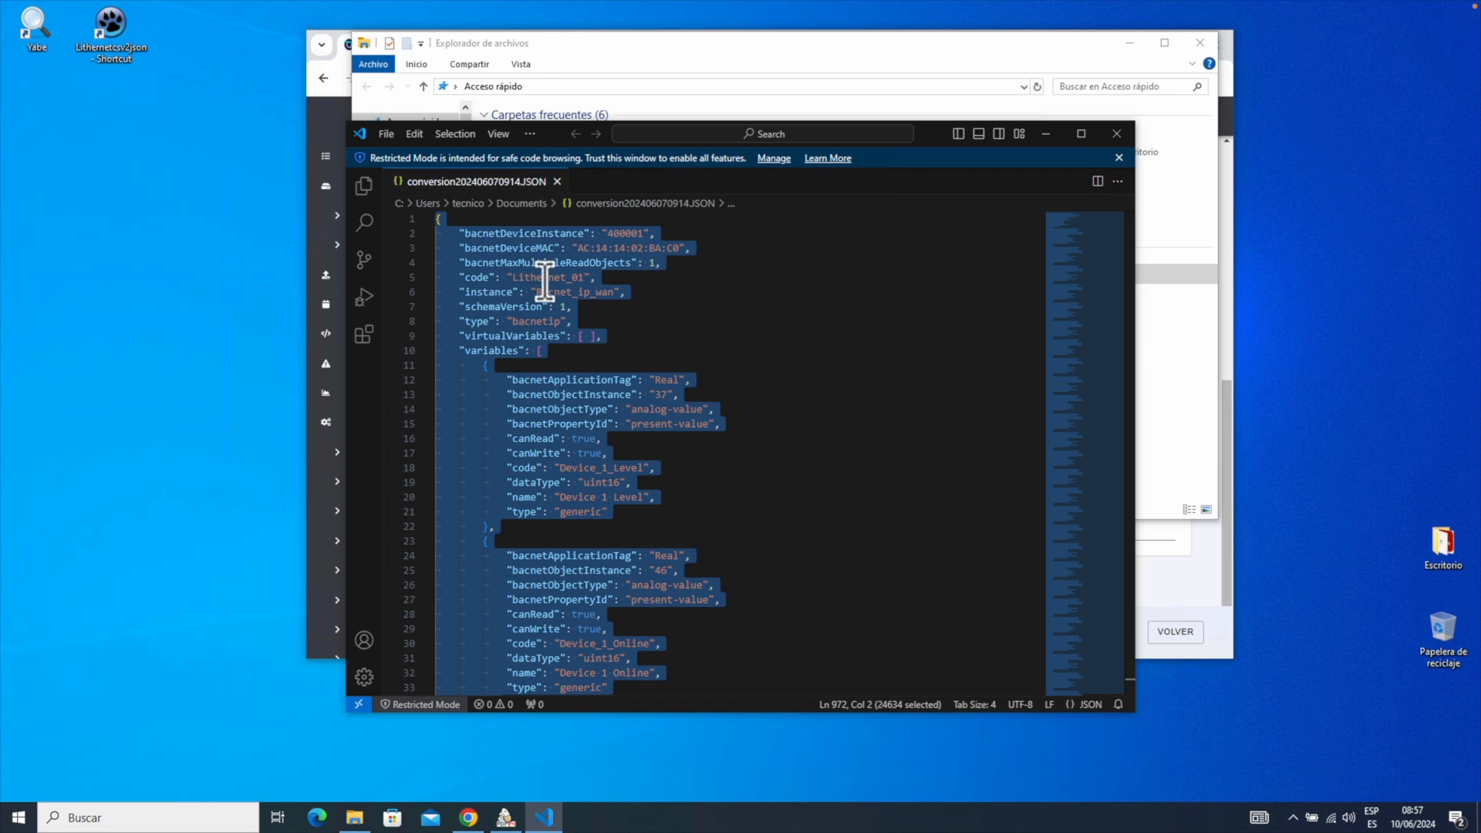
right_click(506, 292)
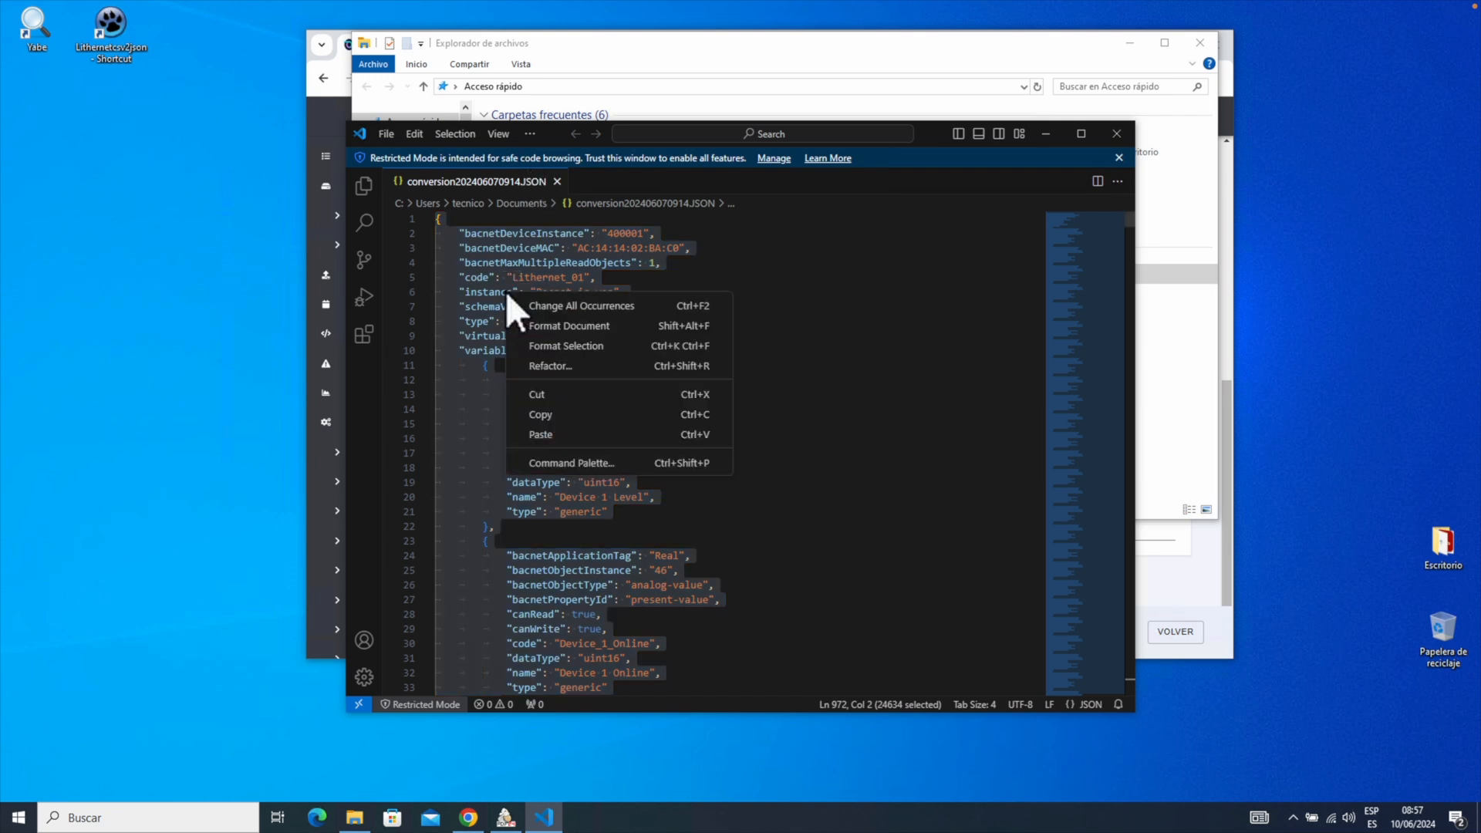
click(603, 415)
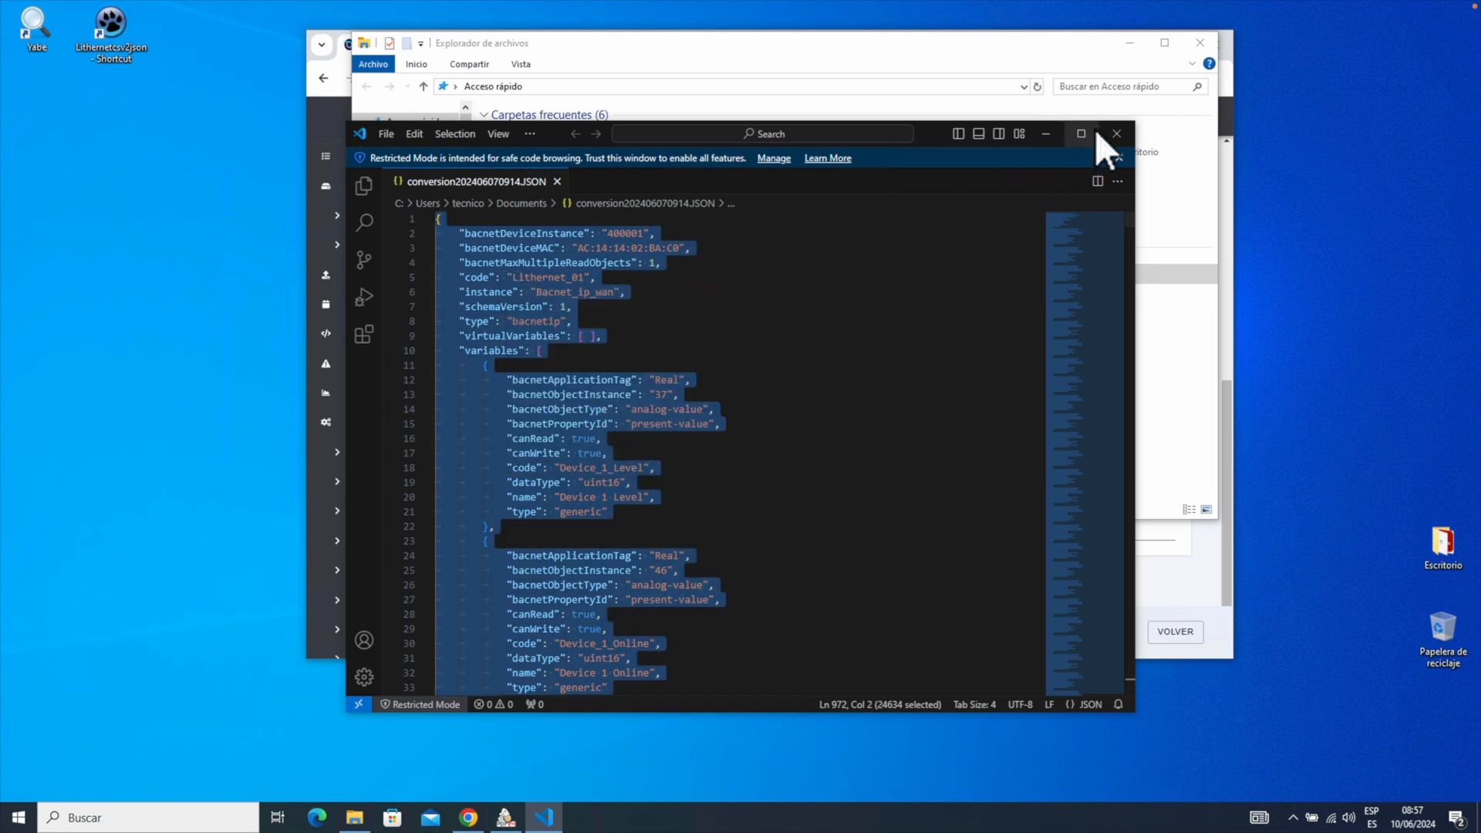
click(1118, 133)
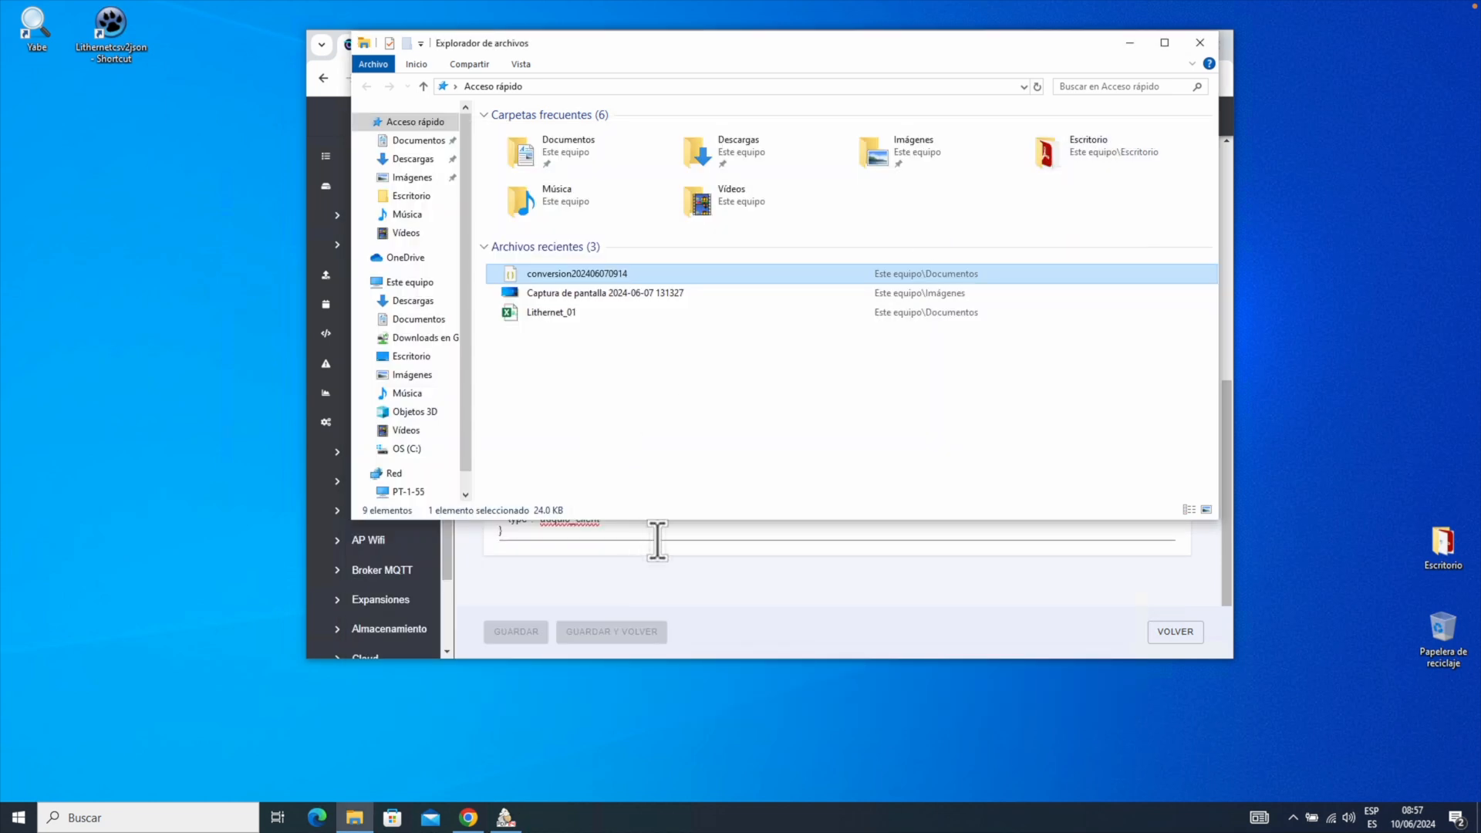
Replace the Crear dispositivo JSON representation with the copied Lithernet_01 BACnet IP device definition.
click(691, 573)
drag(529, 515, 480, 471)
drag(512, 529, 475, 479)
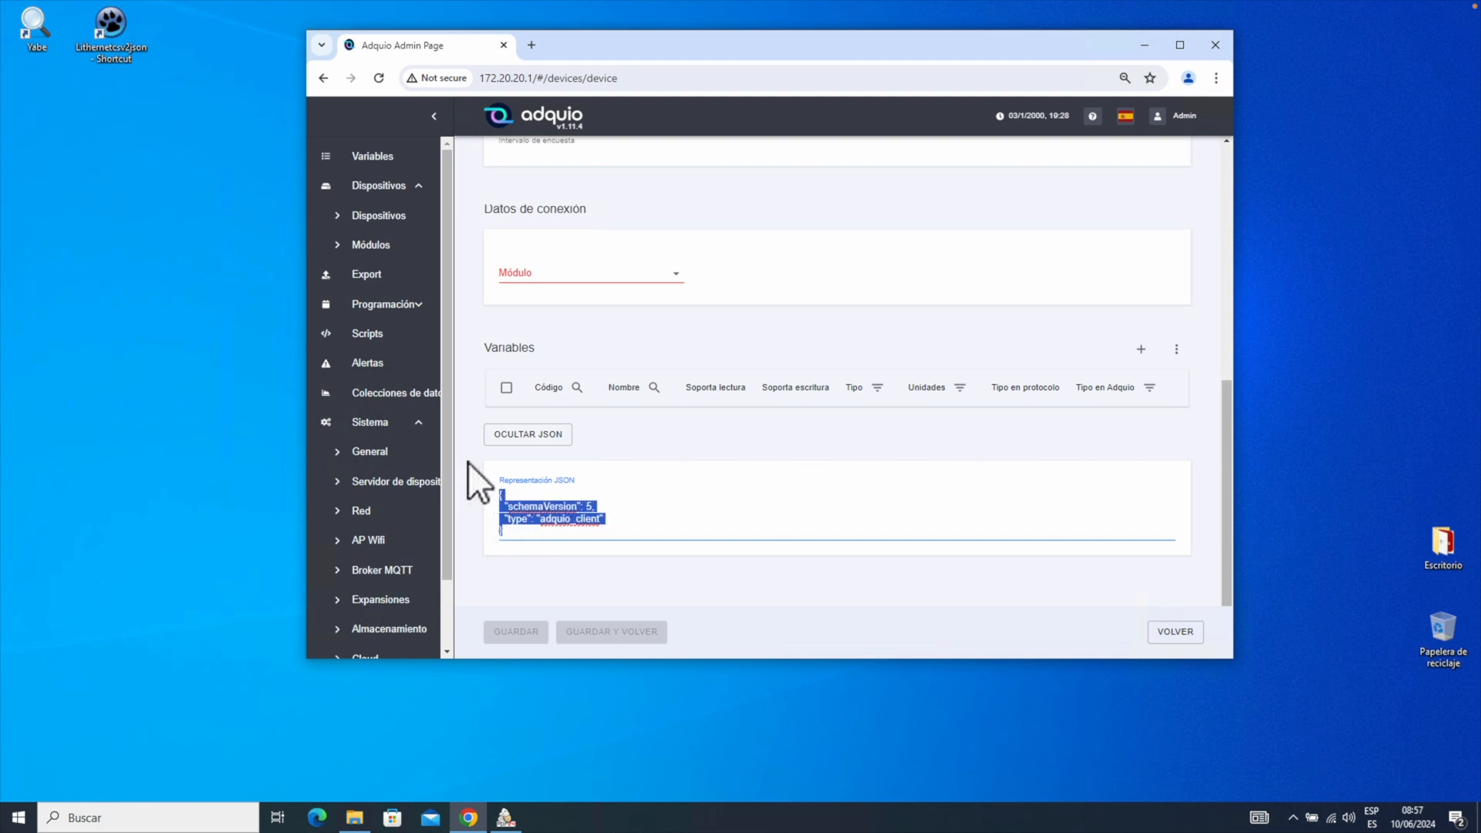
right_click(550, 506)
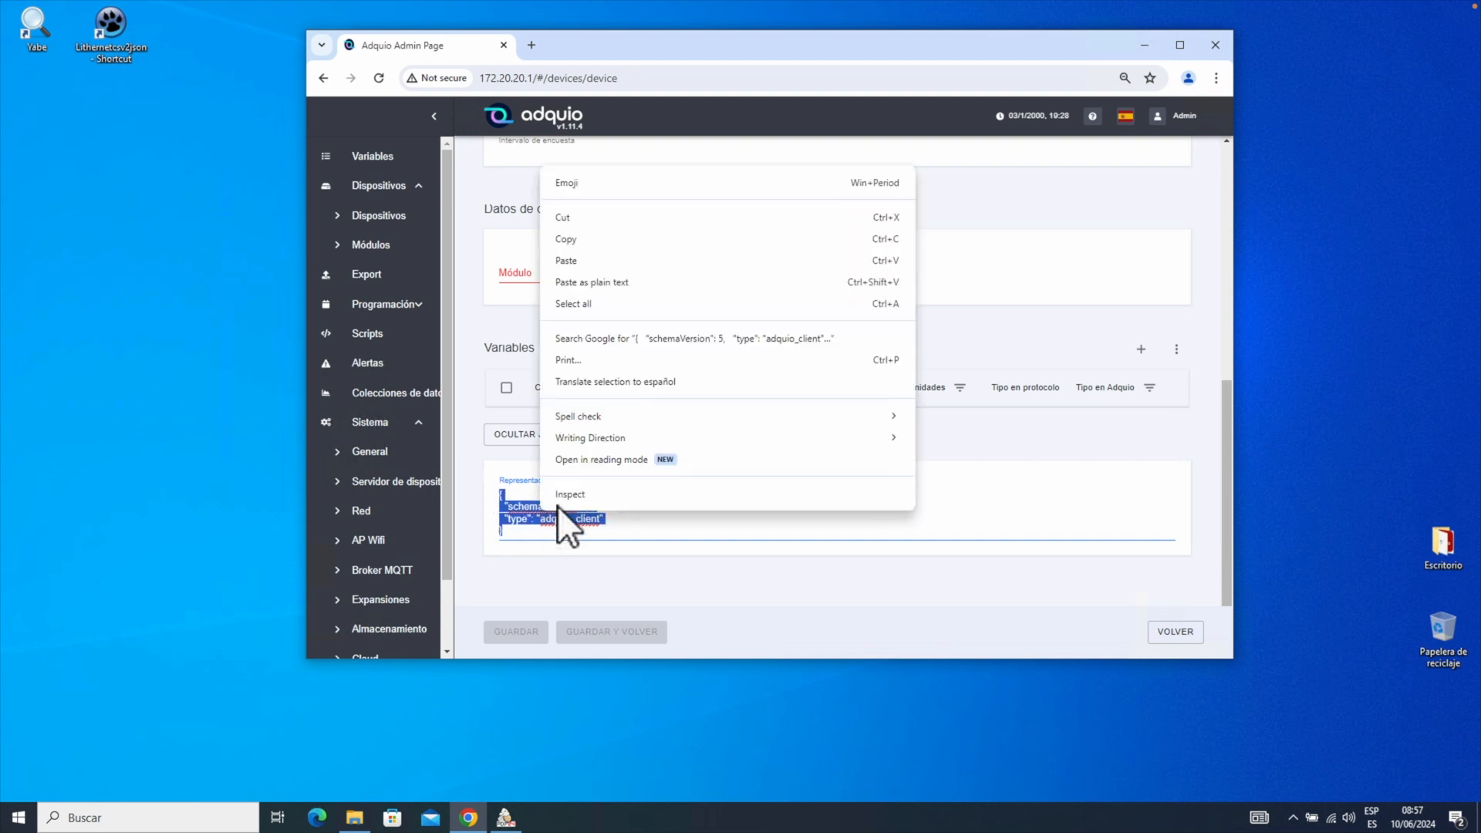
click(614, 261)
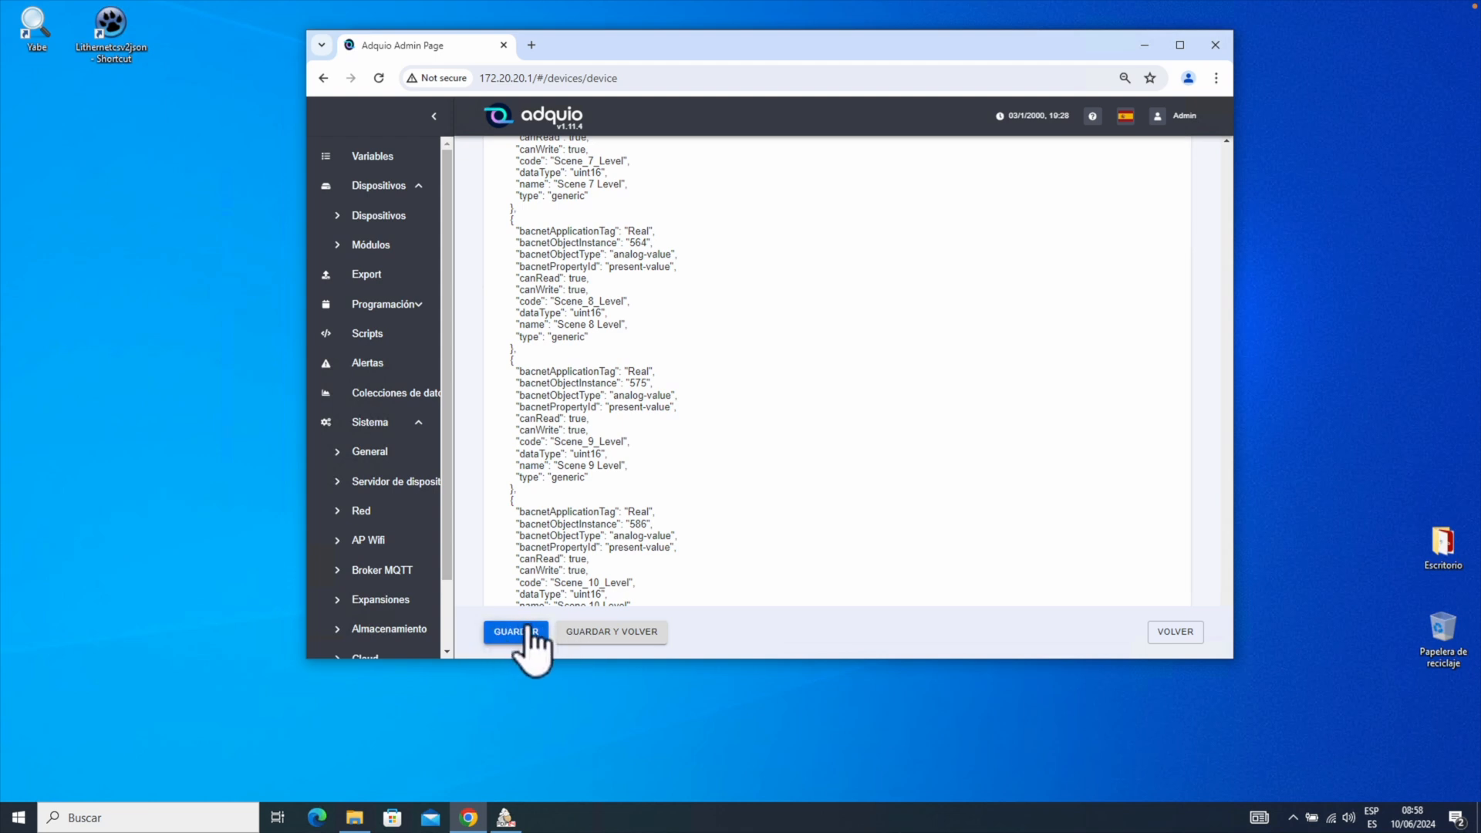
scroll(570, 532, down, 3)
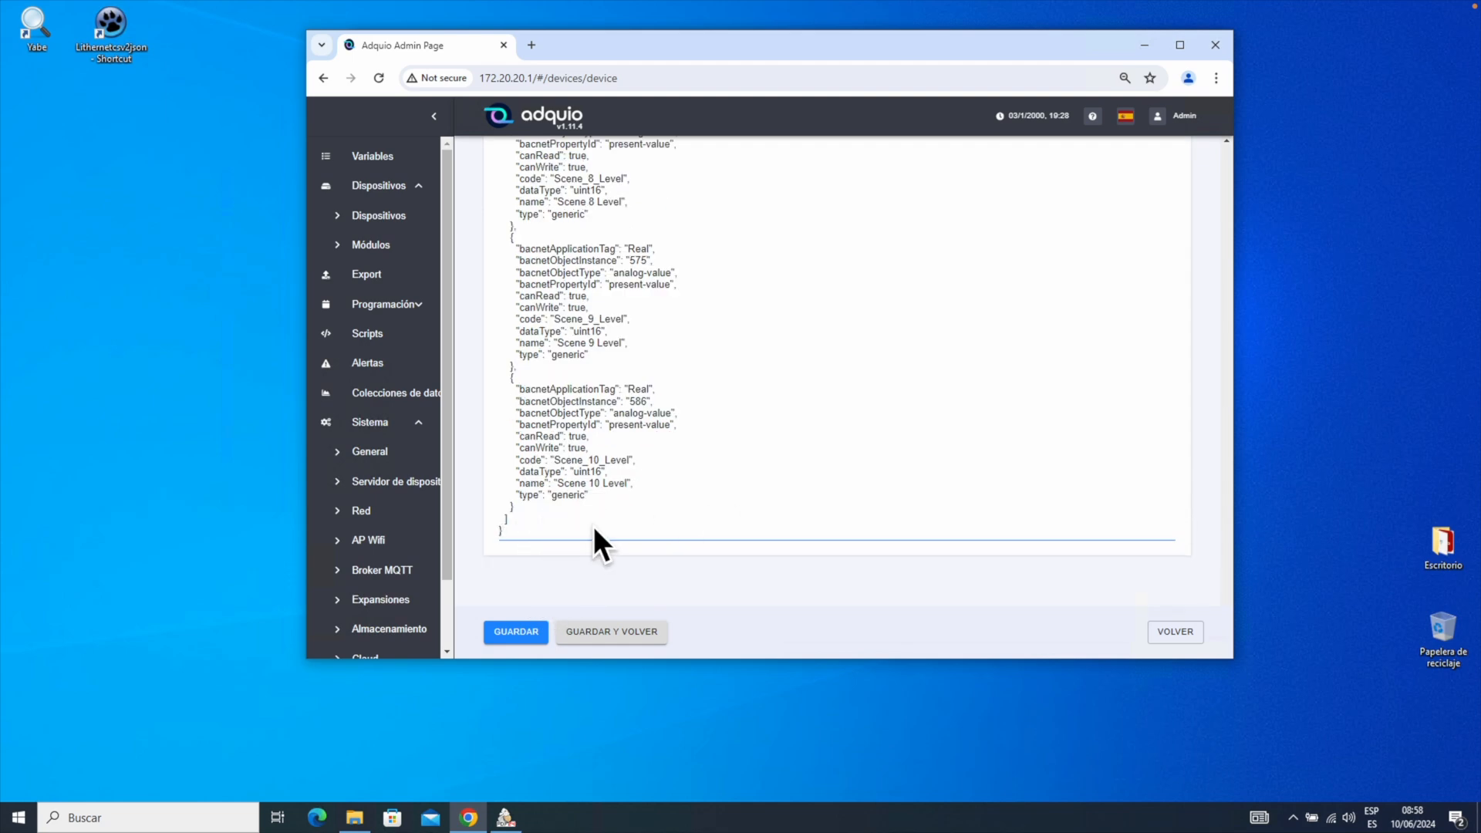
scroll(653, 441, up, 3)
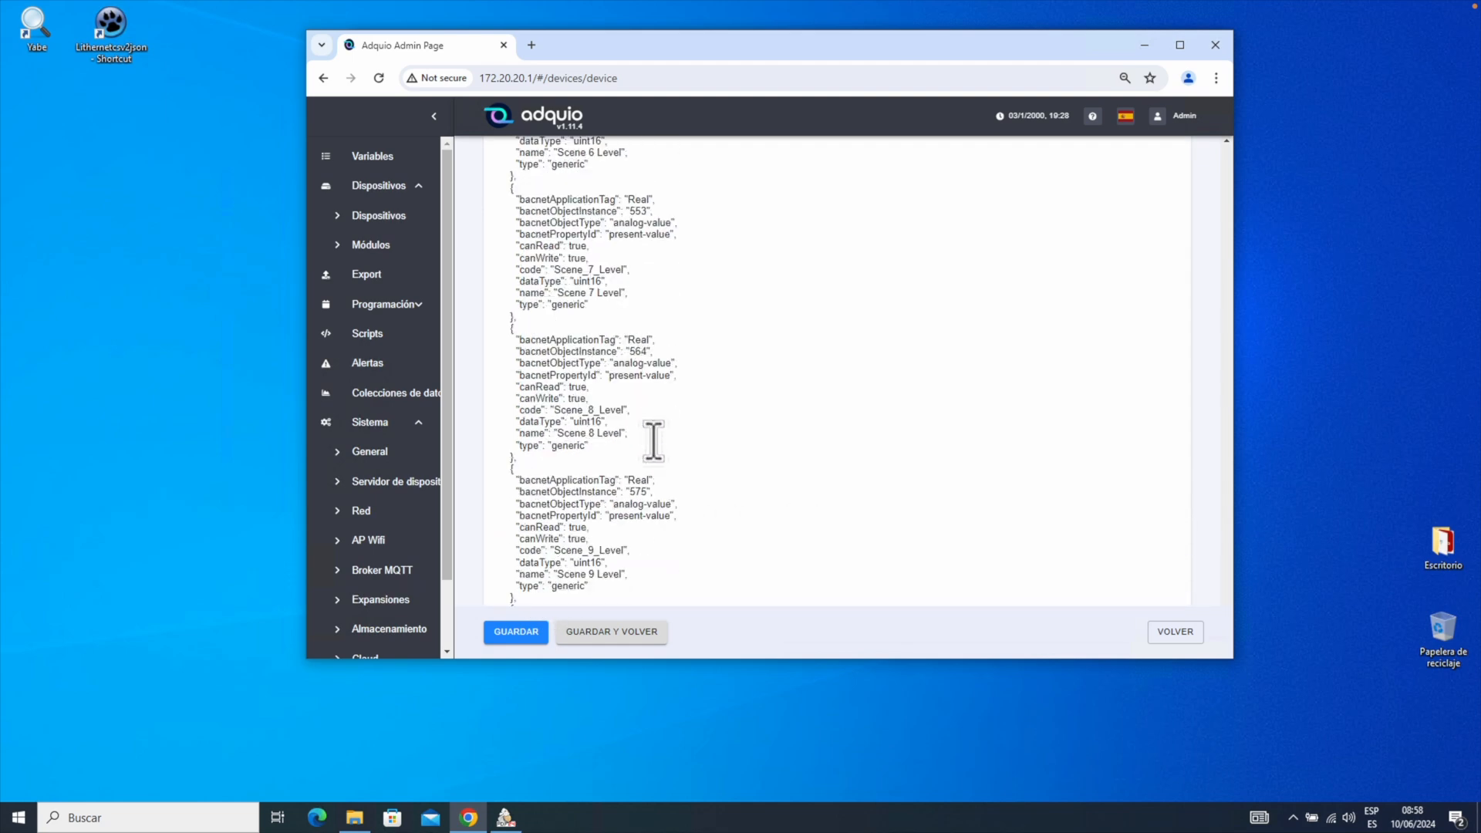
scroll(654, 441, up, 10)
scroll(660, 320, up, 10)
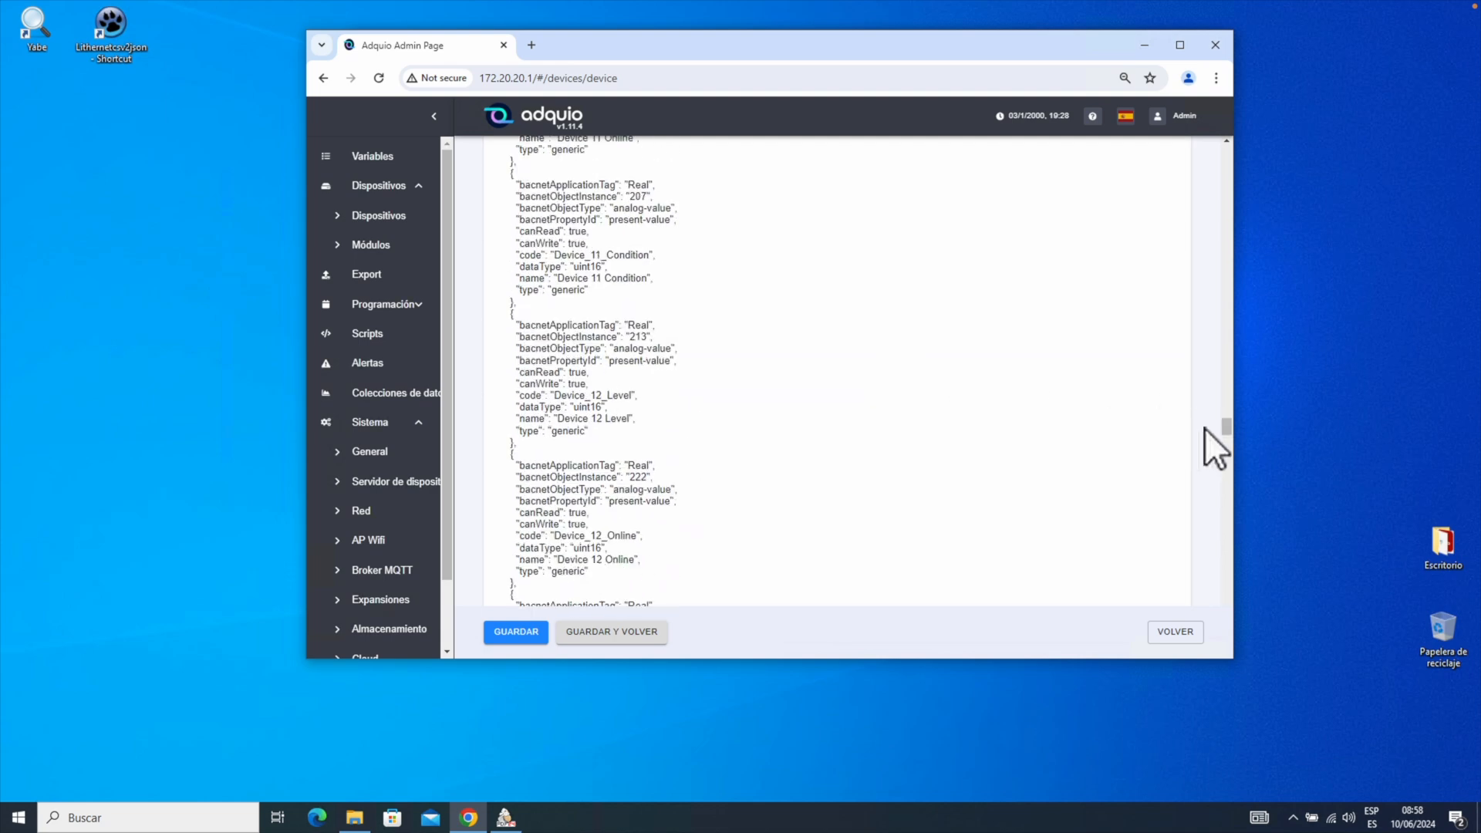
drag(1226, 414, 1189, 136)
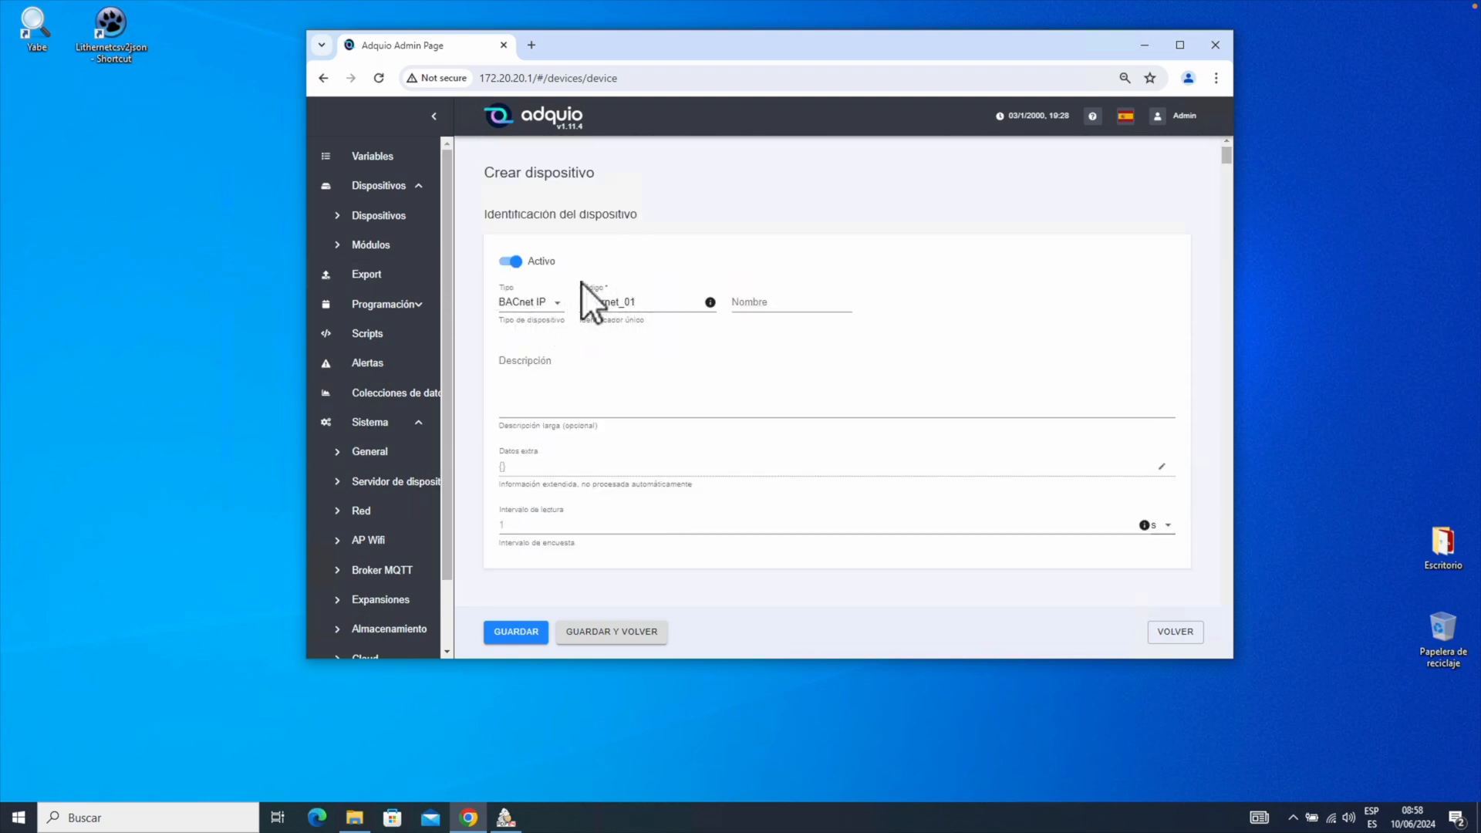
Generate MAC BACnet AC:14:14:02:BA:C0 from IP 172.20.20.2 and port 0xBAC0.
scroll(747, 358, down, 3)
scroll(746, 356, down, 4)
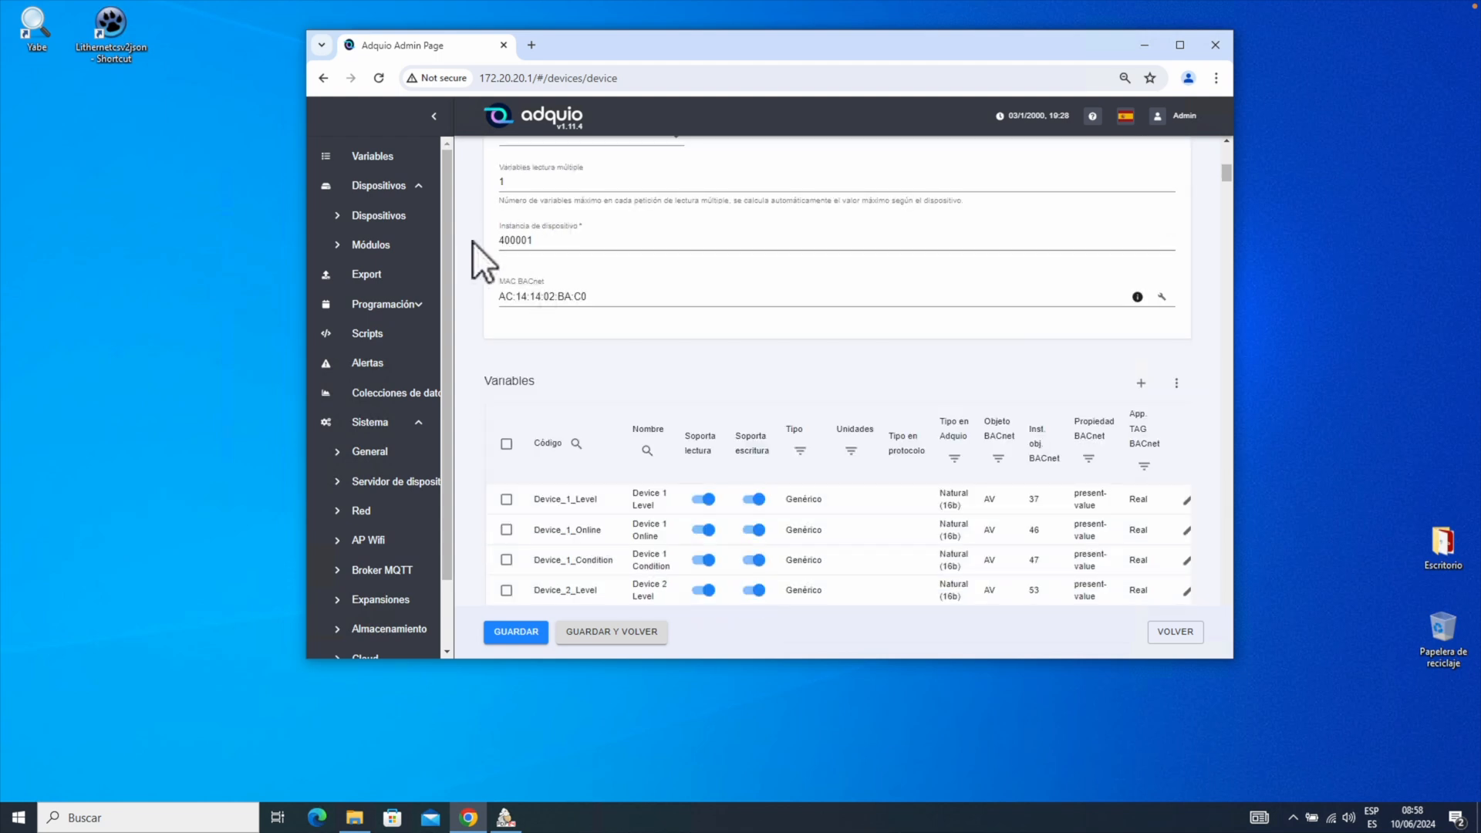
click(1161, 297)
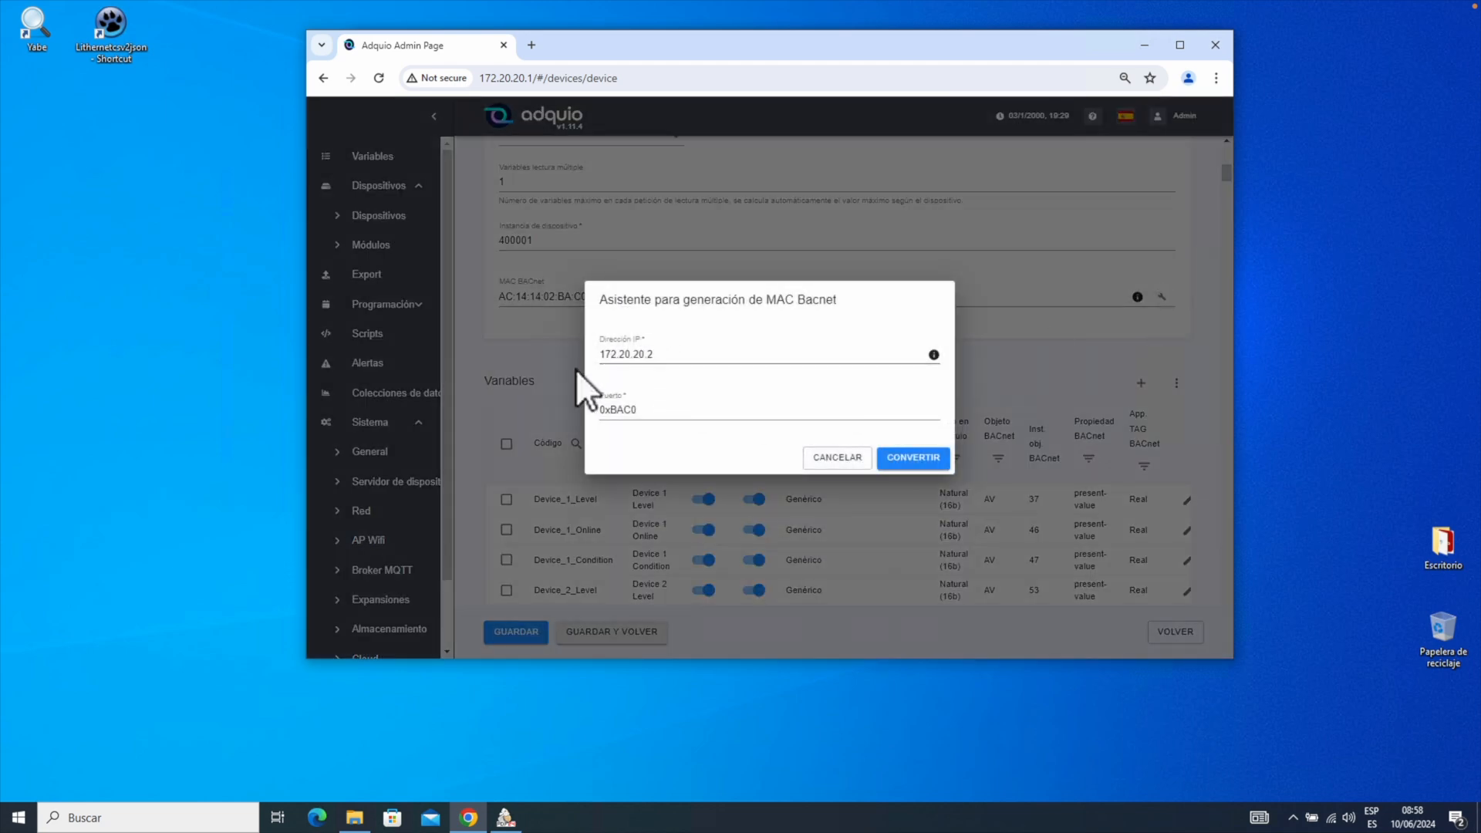
click(924, 470)
Scroll through the Variables table to review the imported variables.
scroll(849, 413, down, 12)
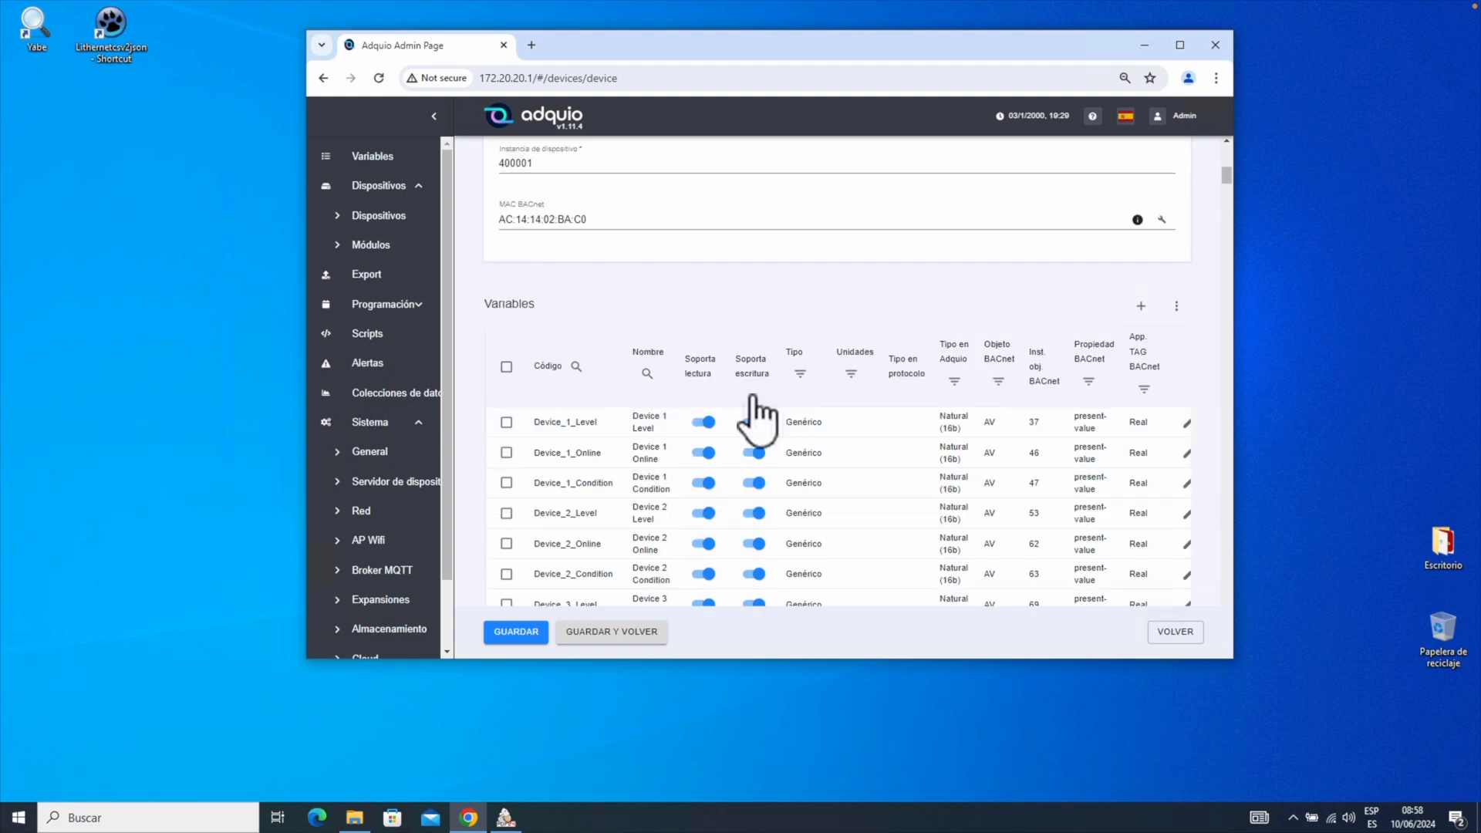
scroll(770, 350, down, 10)
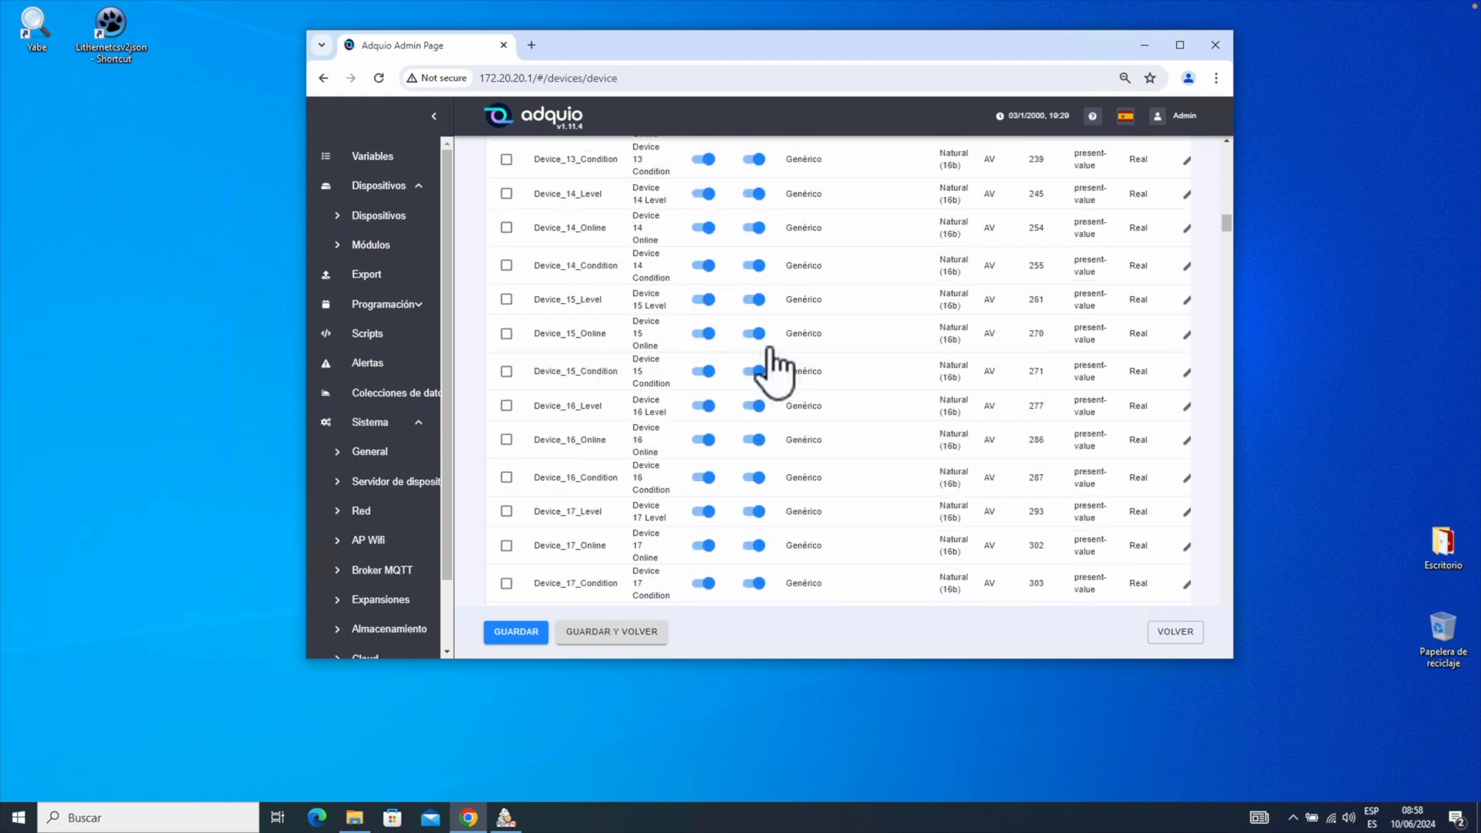
scroll(772, 349, up, 8)
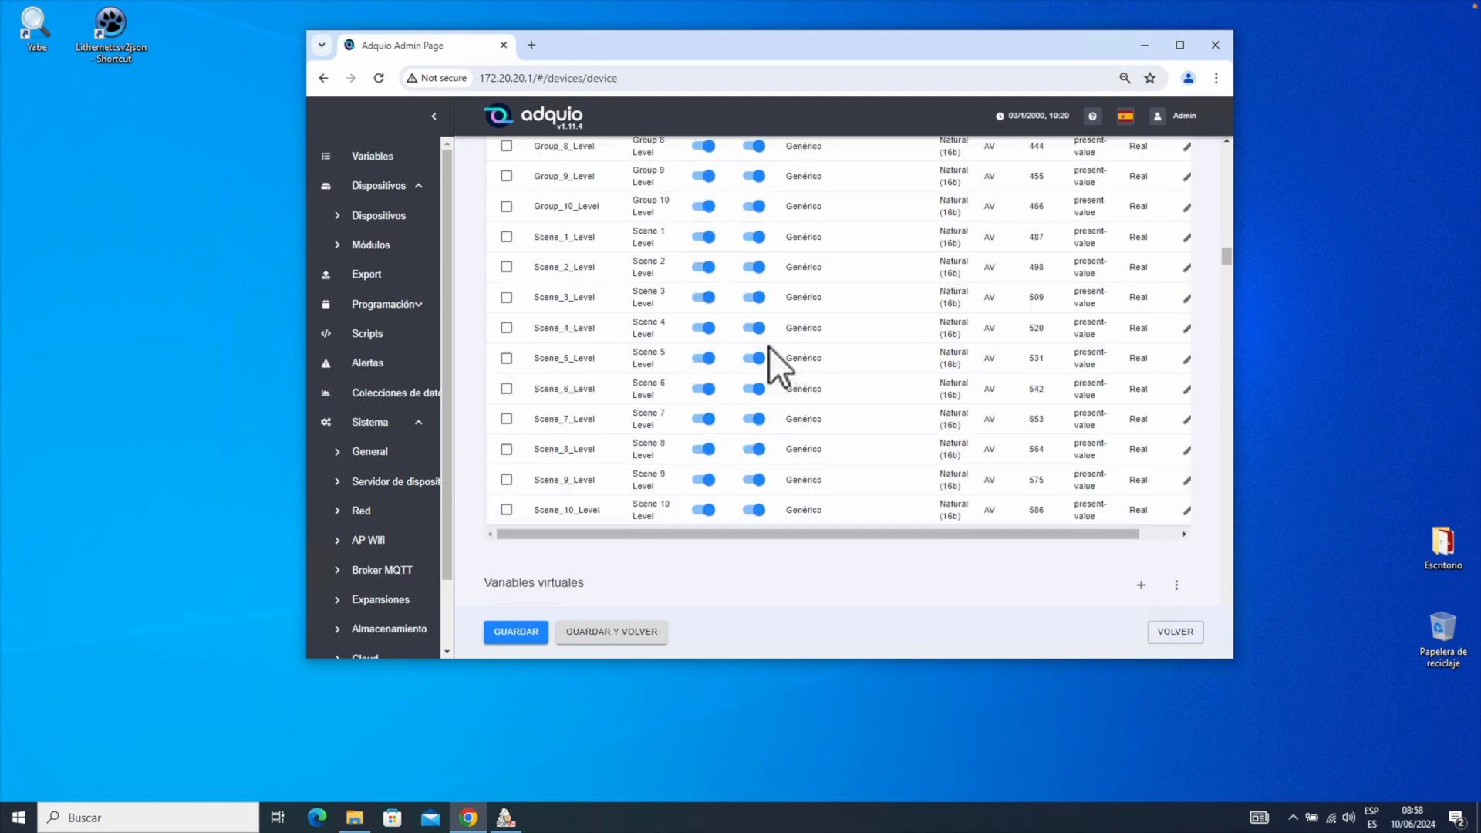
scroll(768, 346, down, 8)
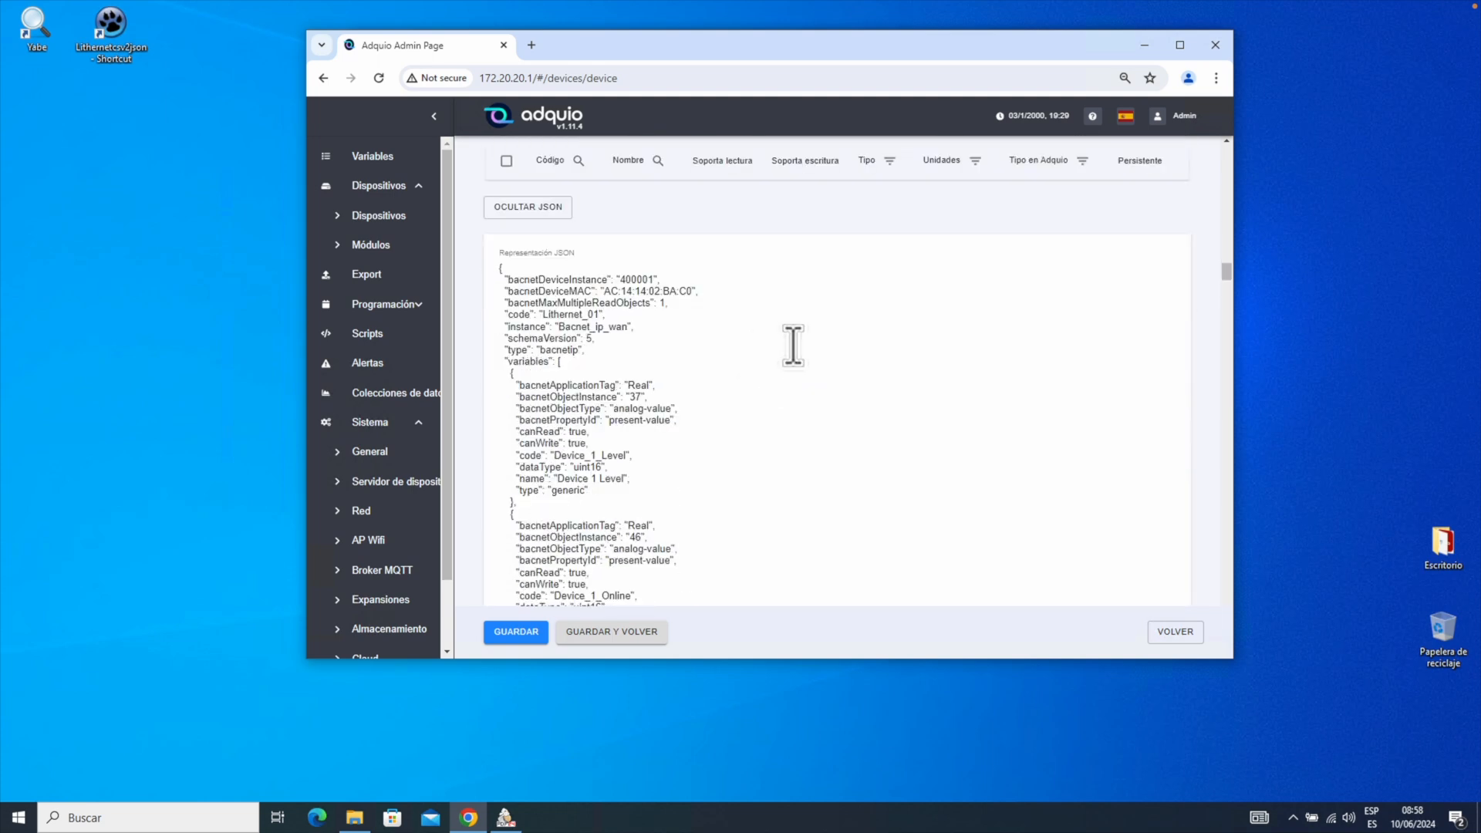
scroll(787, 343, up, 15)
scroll(766, 340, up, 12)
scroll(759, 347, up, 10)
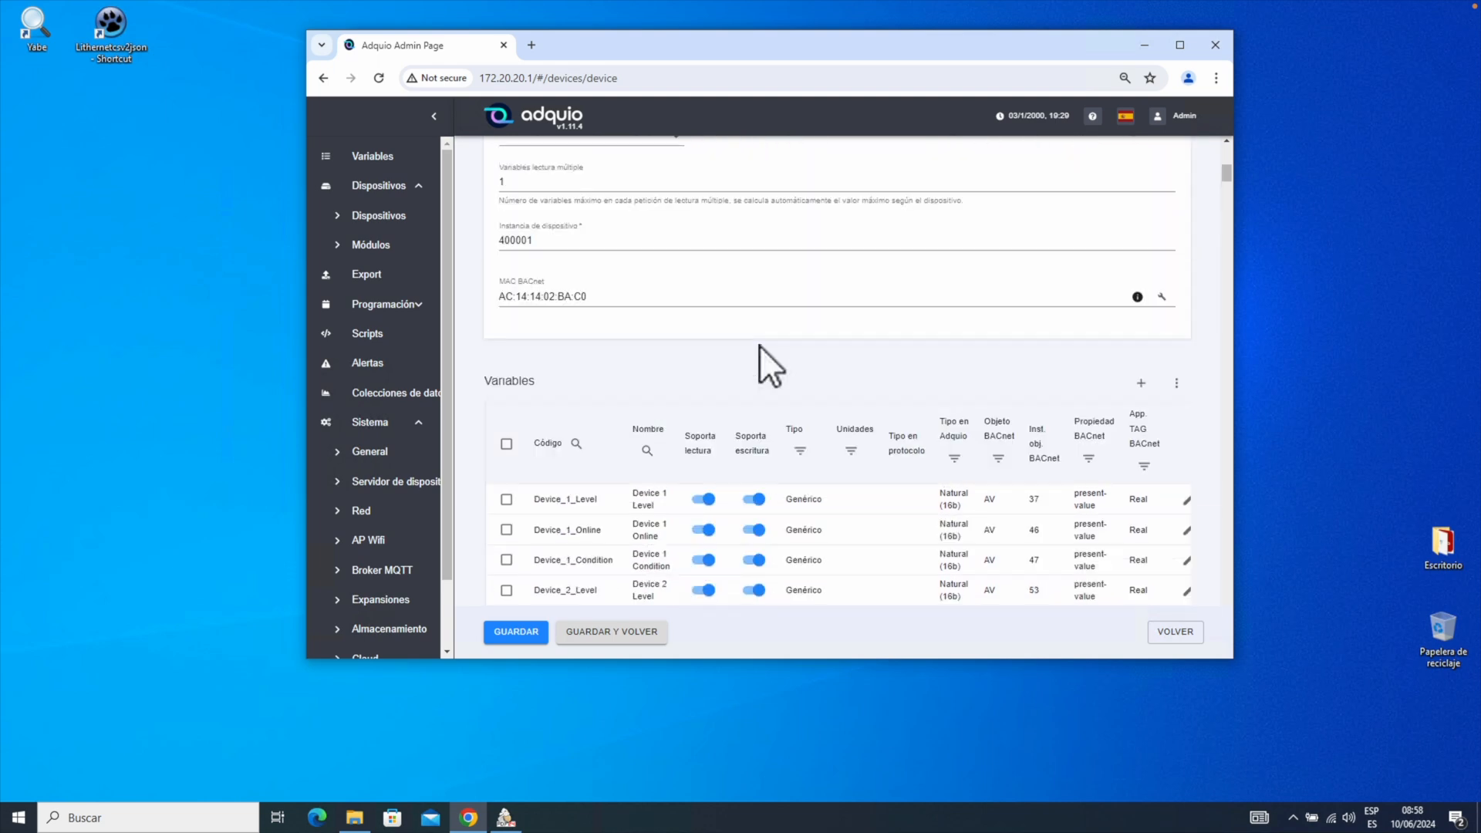
scroll(758, 345, down, 1)
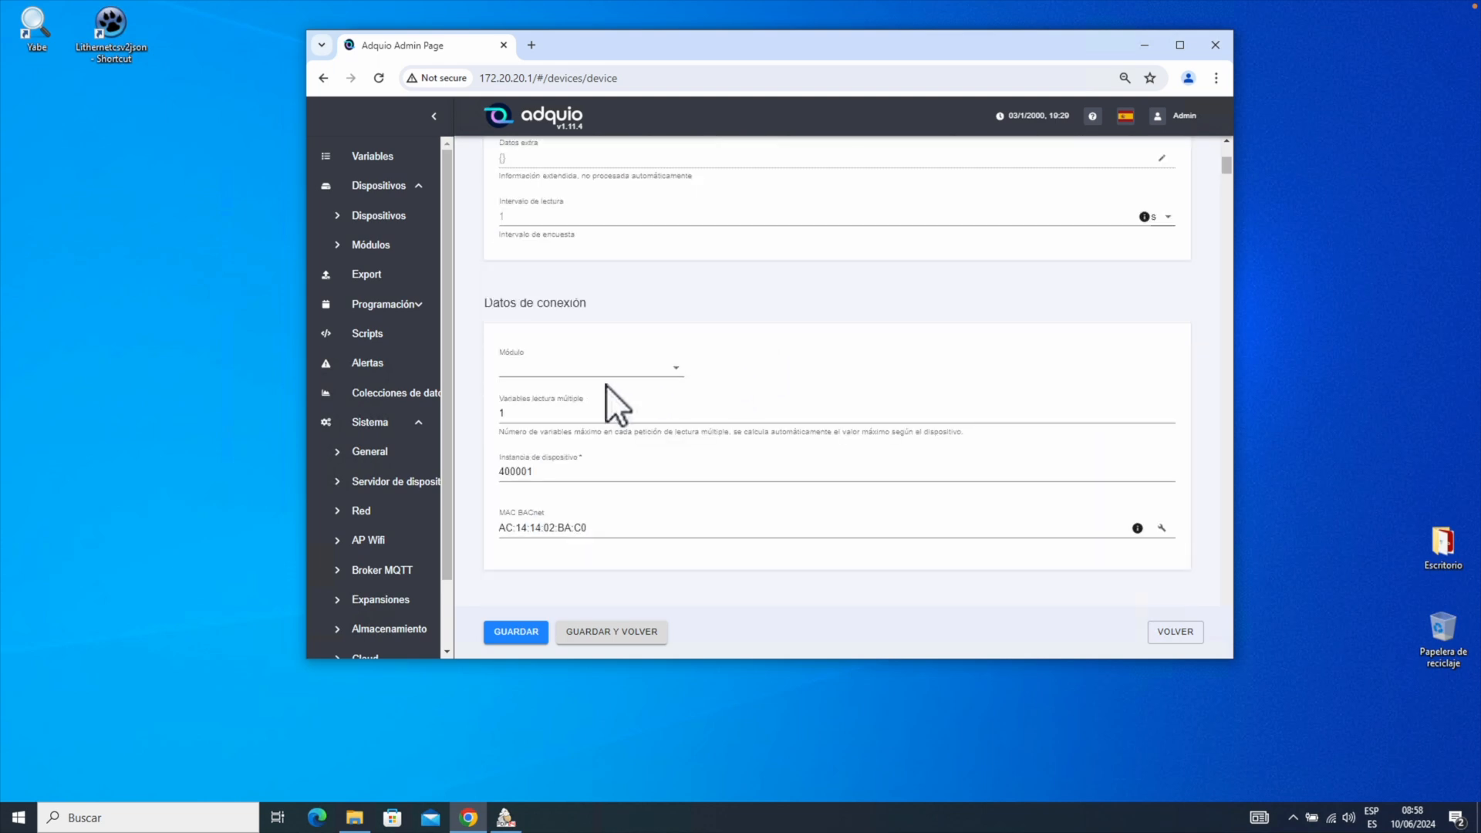
Assign the BACnet-IP module to device Lithernet_01 and save it.
click(606, 369)
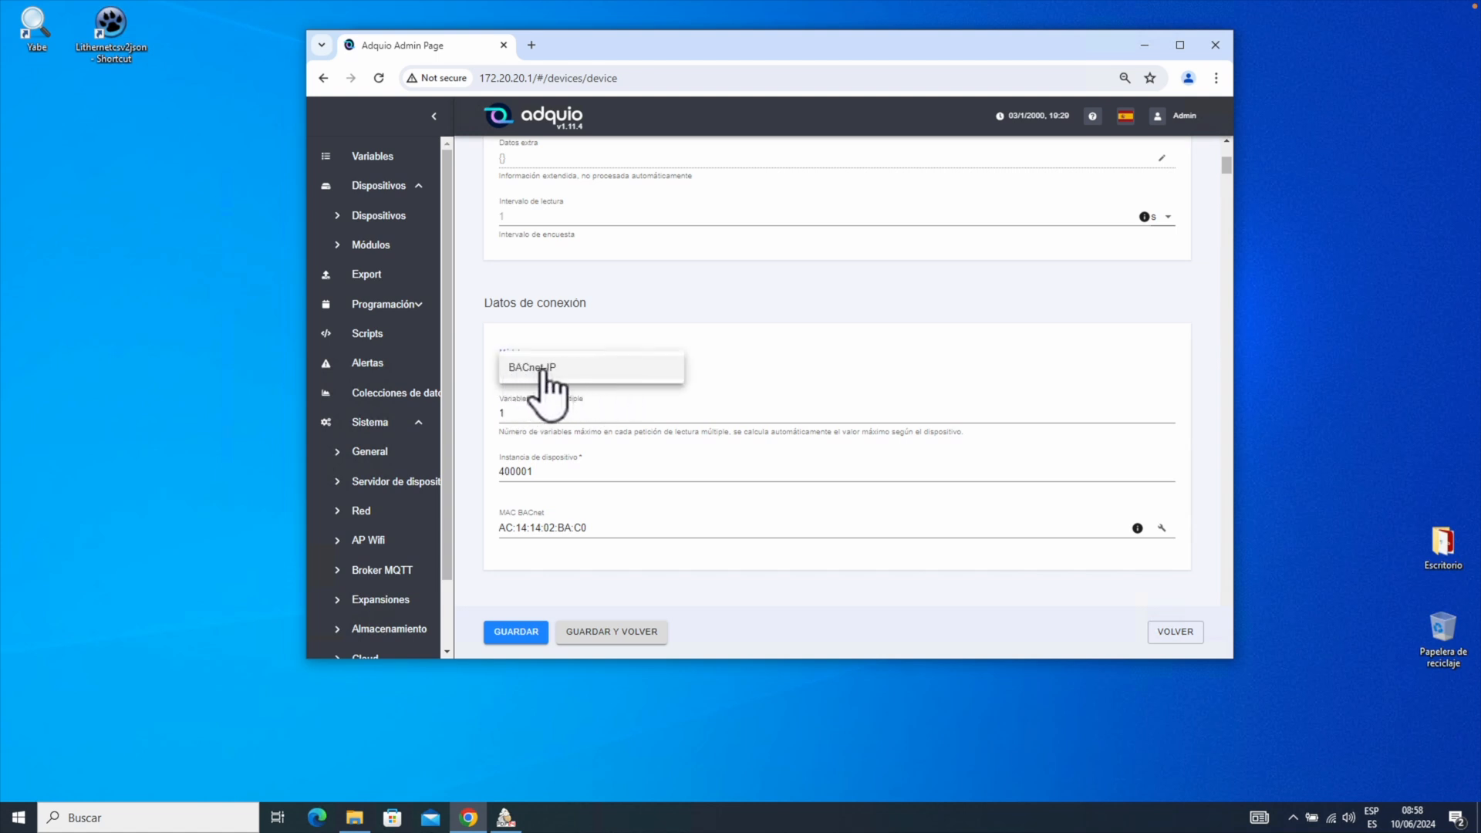
click(536, 369)
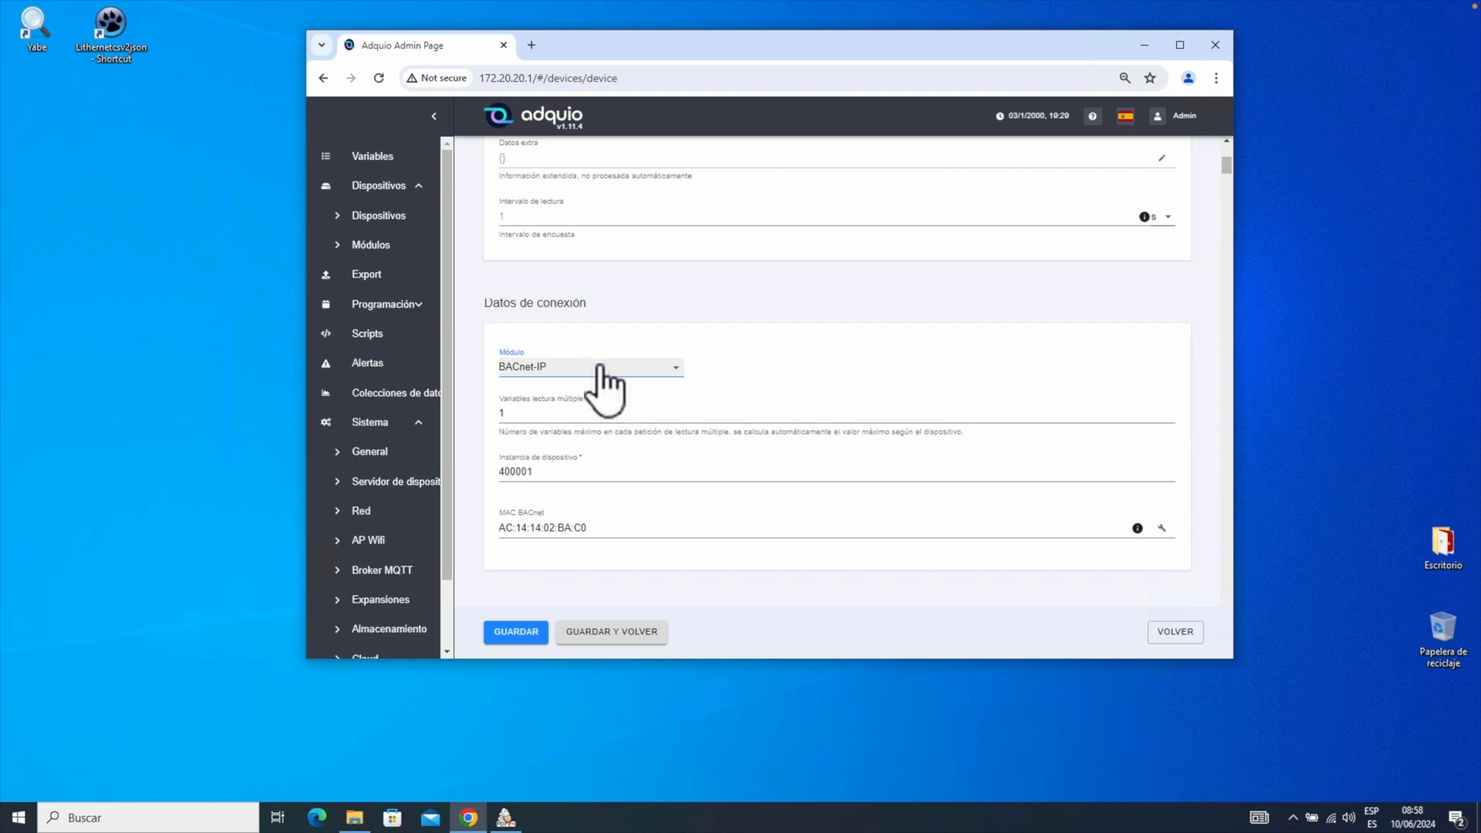
click(522, 631)
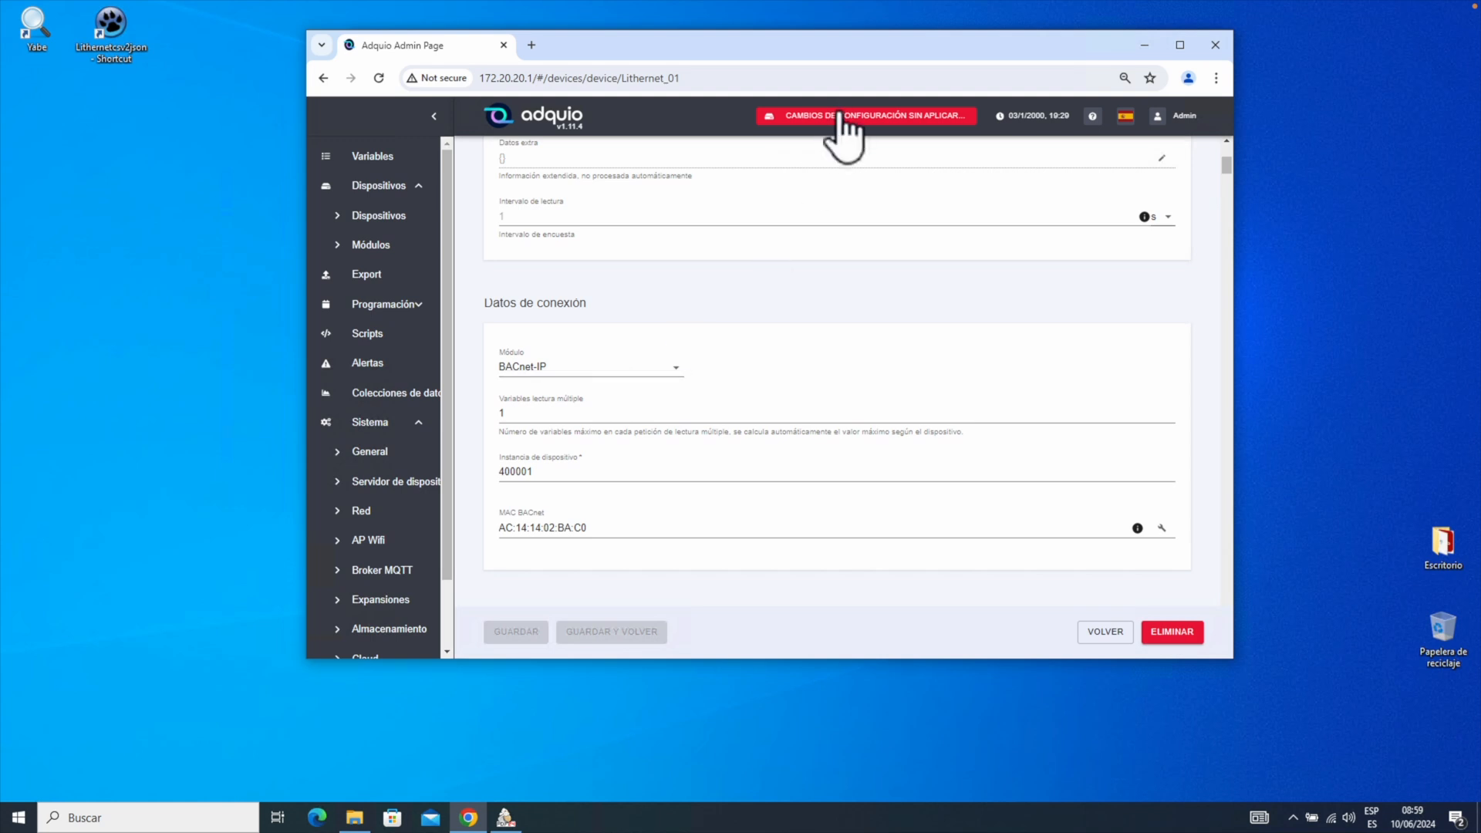
Apply the pending configuration changes and view the 99 listed variables.
click(841, 116)
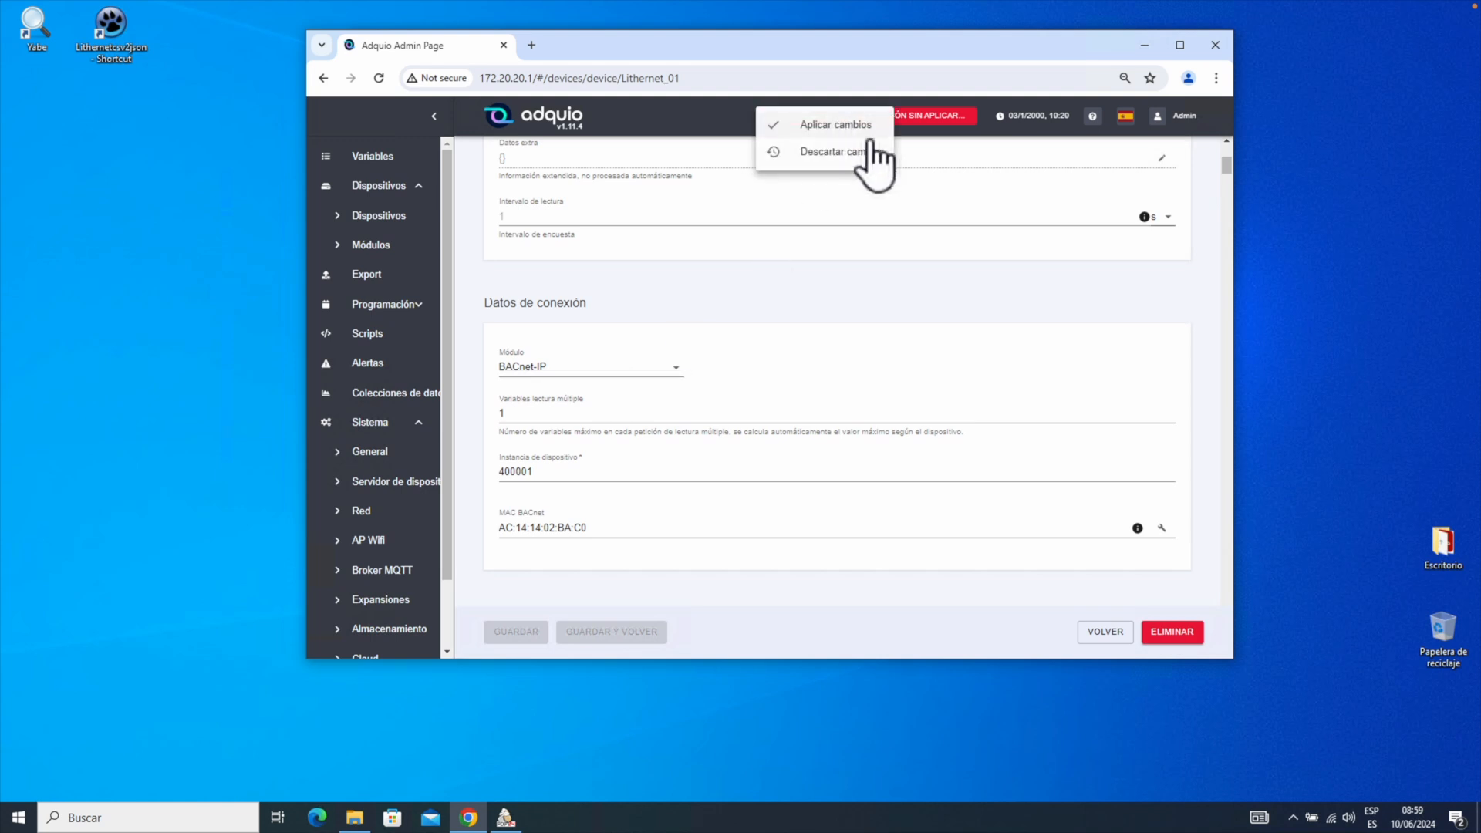
click(844, 124)
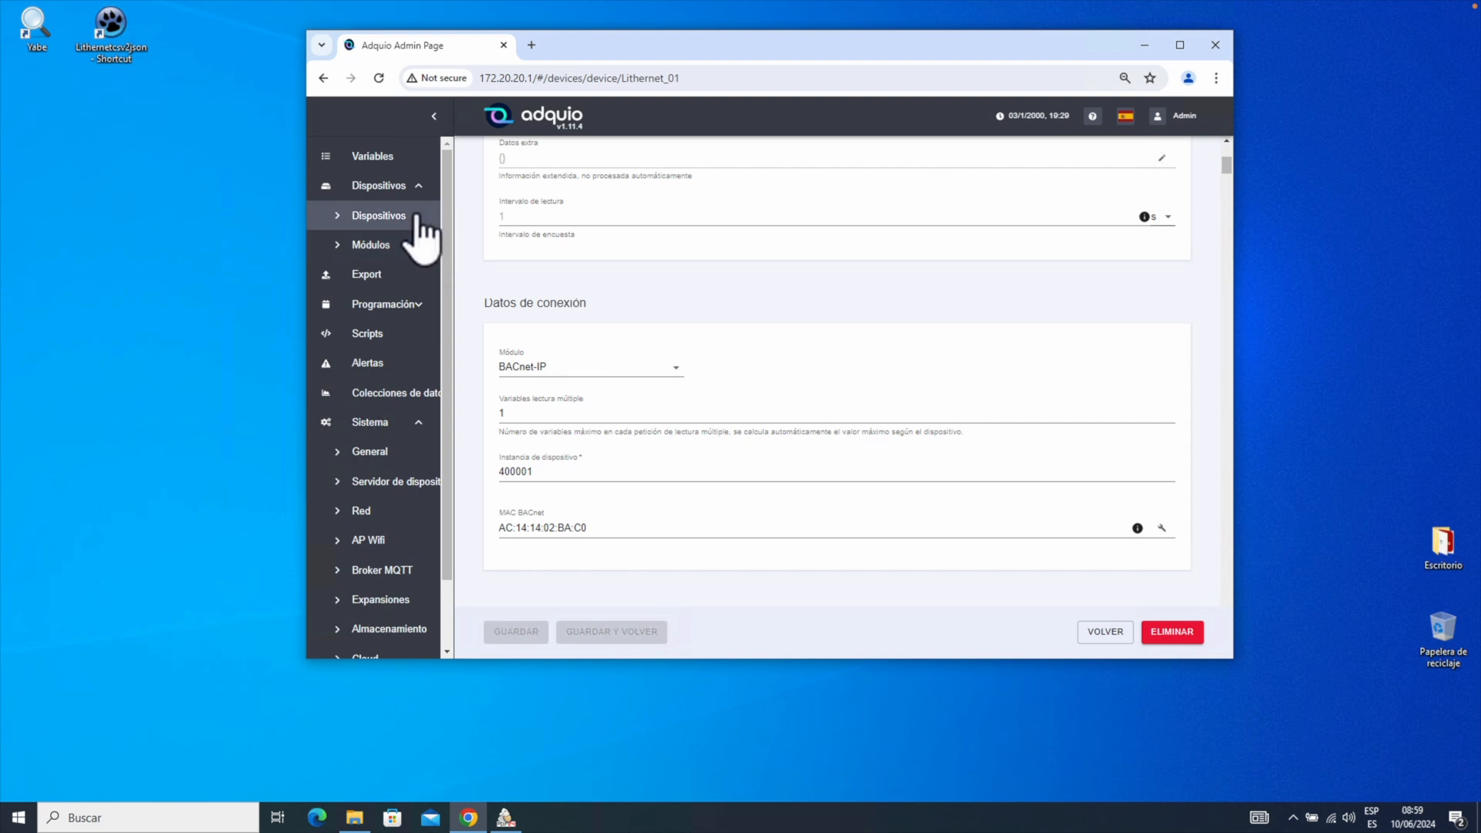
click(367, 156)
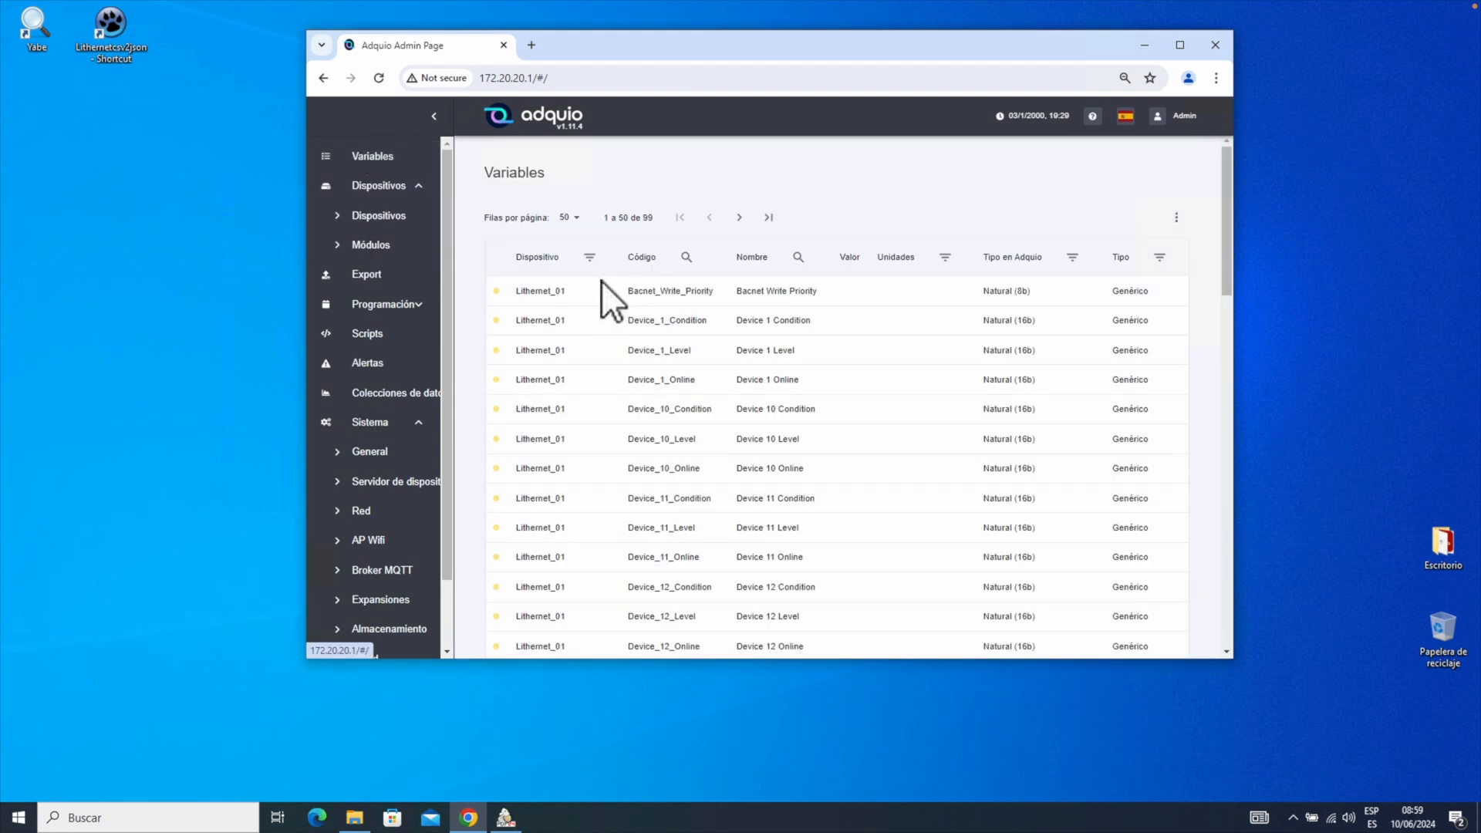